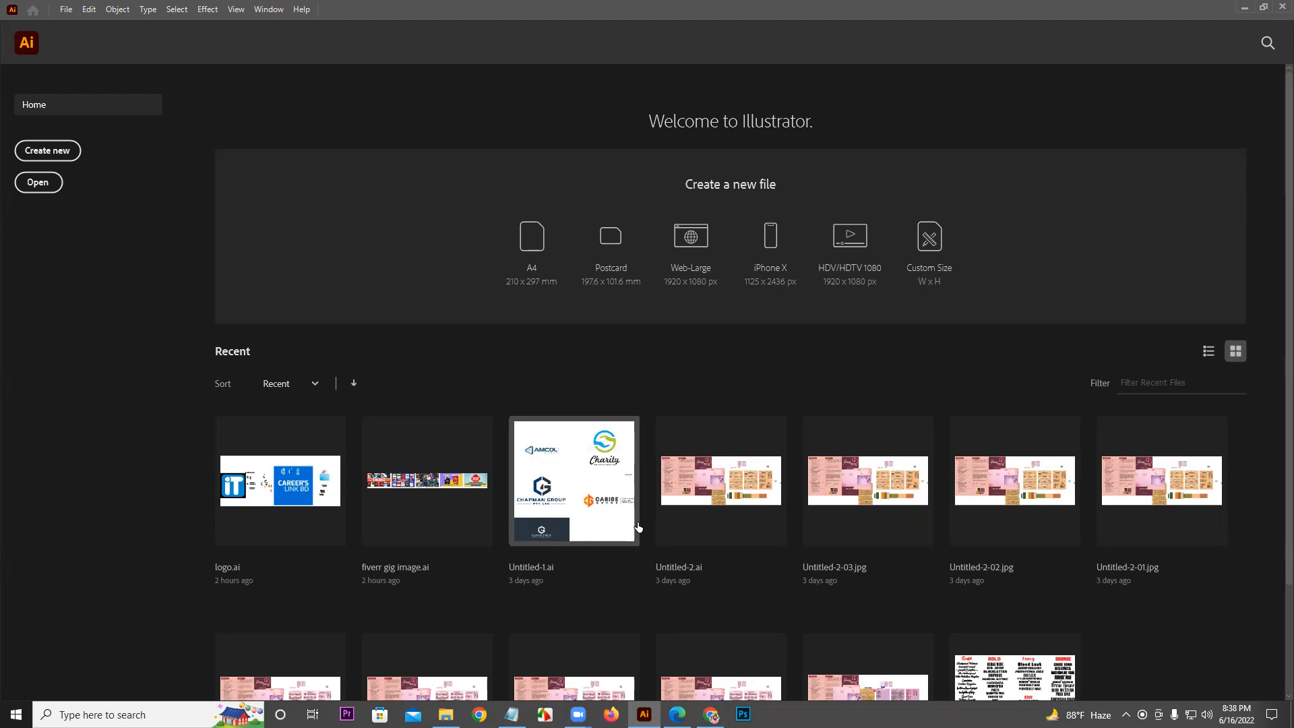
# Start a new document, name it Business Card Design and set the number of artboards to 2
pyautogui.click(56, 154)
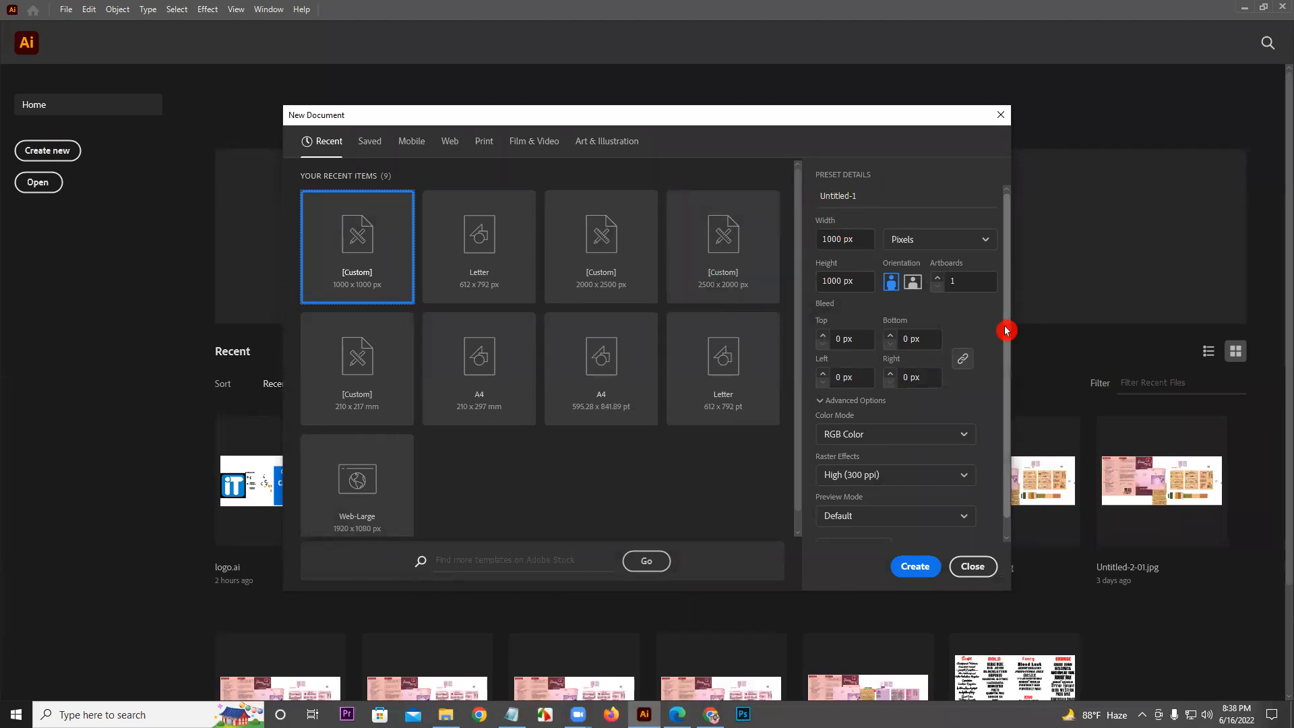
pyautogui.scroll(-1, 996, 340)
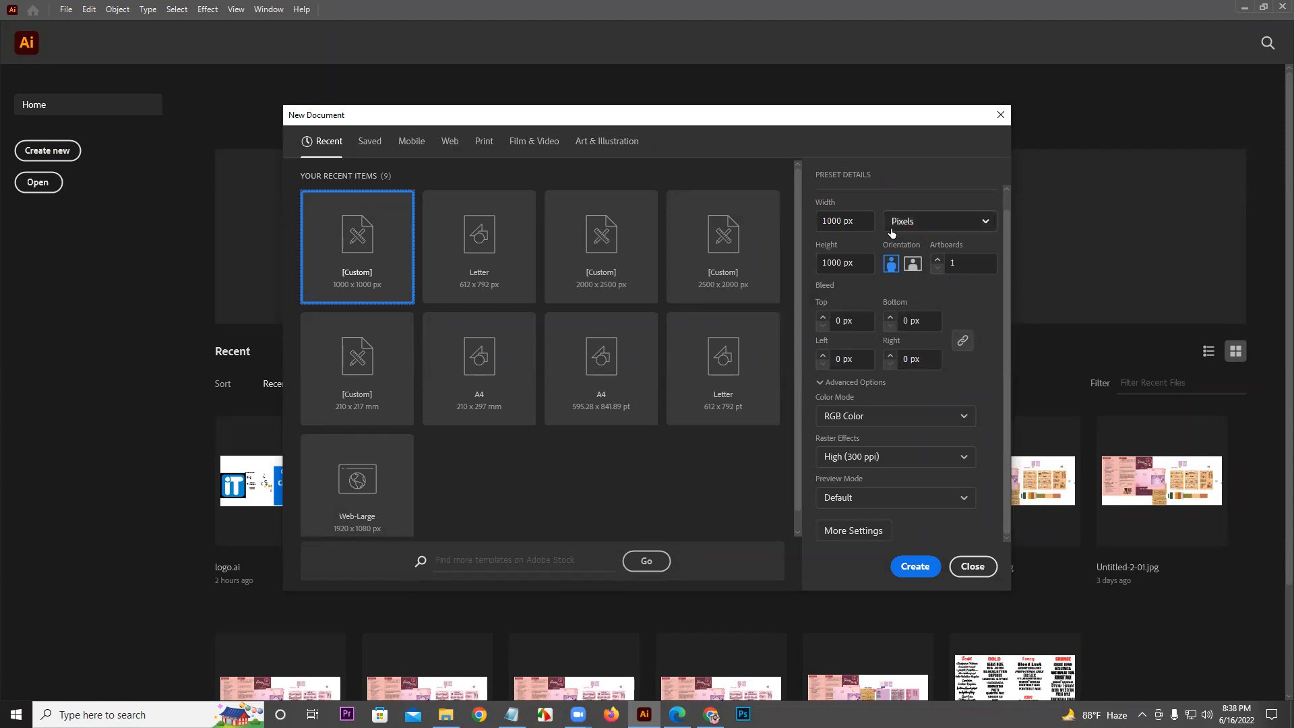
pyautogui.click(867, 533)
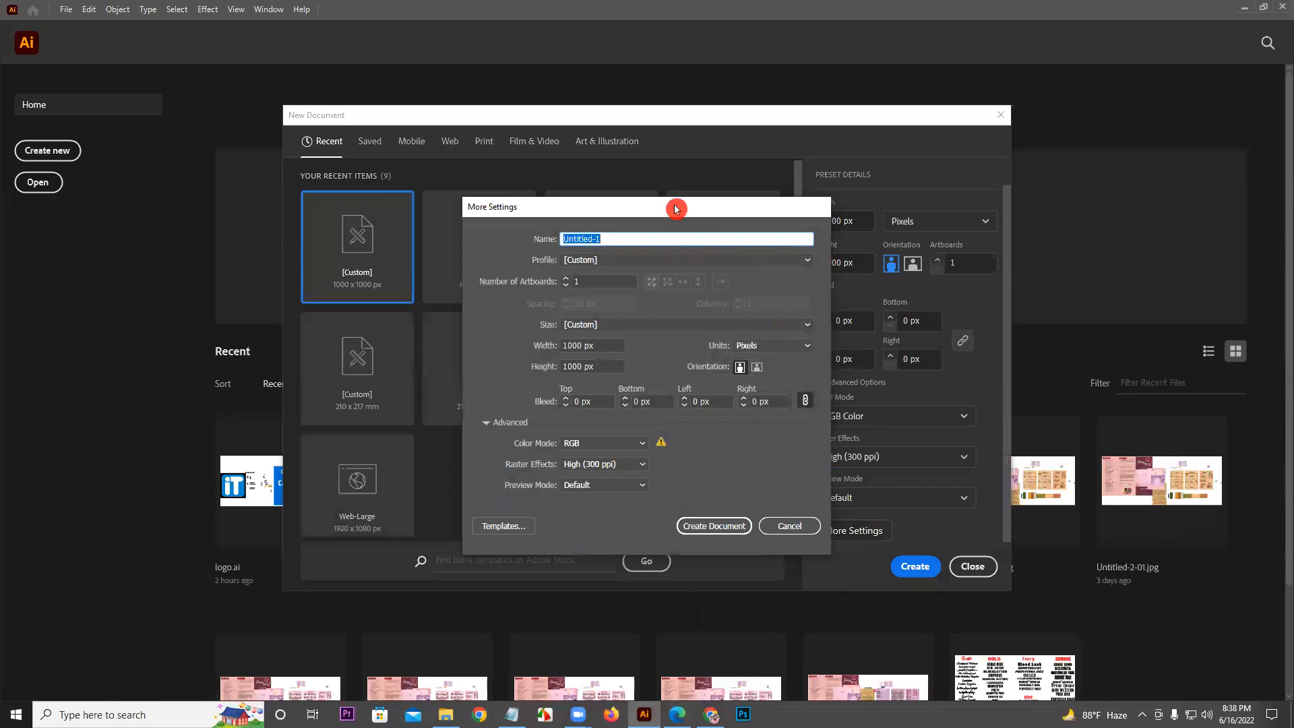
pyautogui.moveTo(676, 209); pyautogui.dragTo(661, 168)
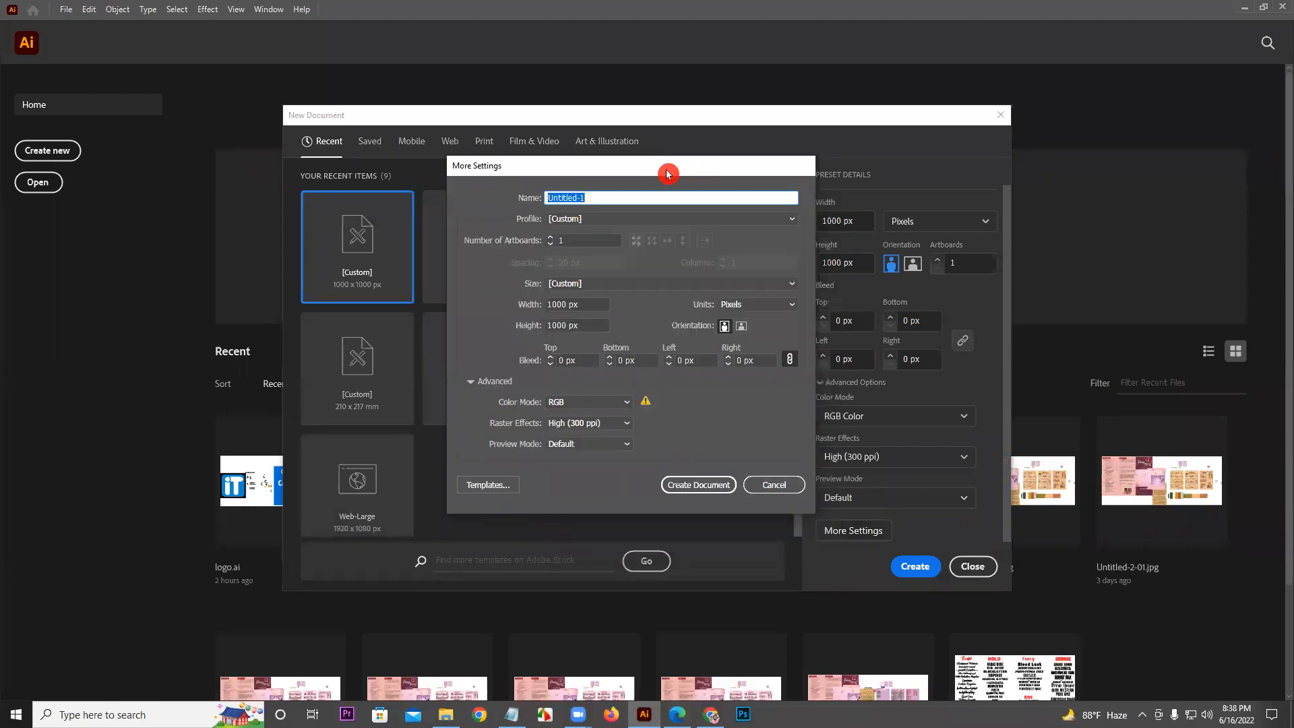
pyautogui.click(583, 197)
pyautogui.moveTo(582, 198); pyautogui.dragTo(508, 211)
pyautogui.write('Business Card Design')
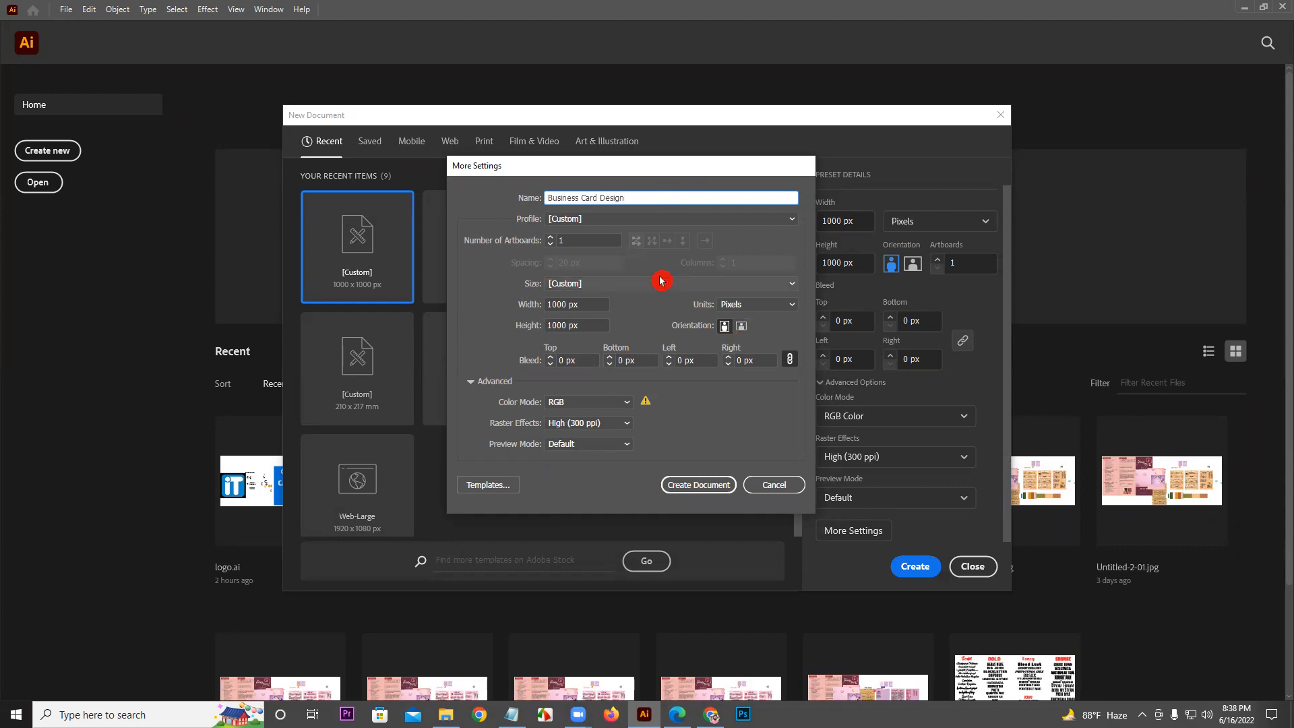
pyautogui.click(551, 242)
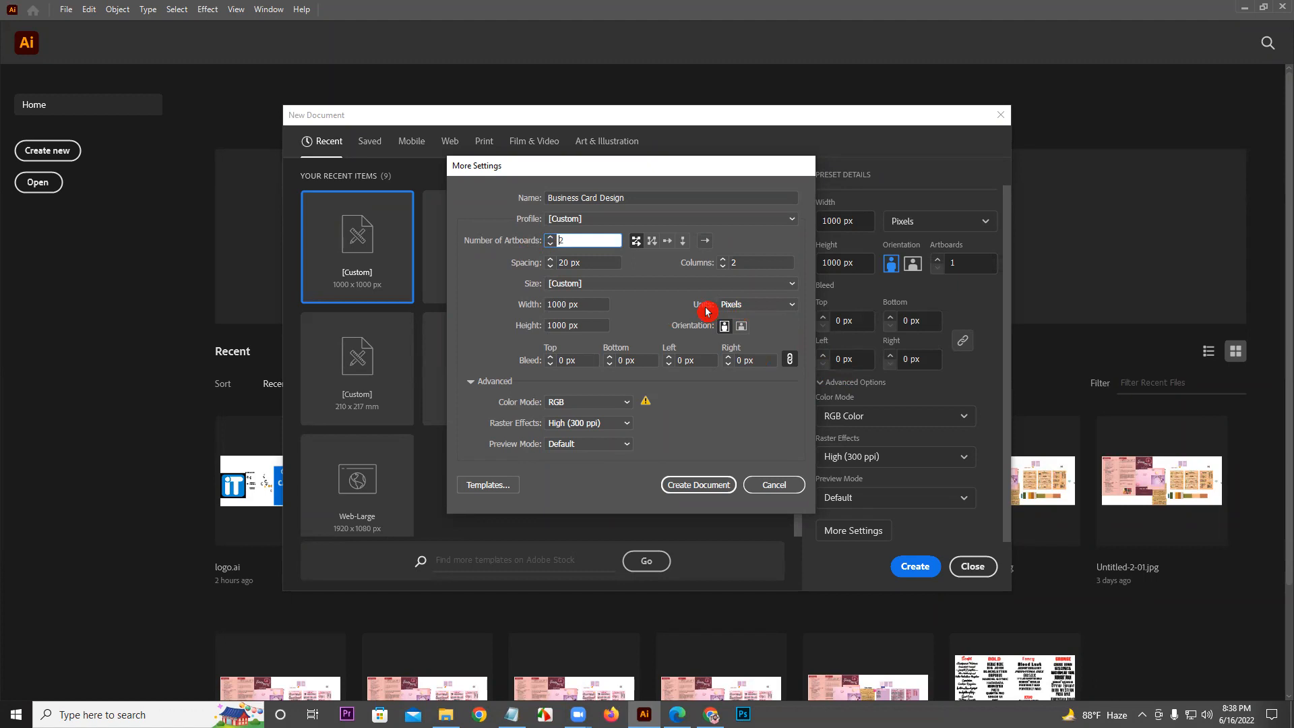
# Change the document units to inches and set the artboard size to 3.5 in wide by 2 in high
pyautogui.click(752, 305)
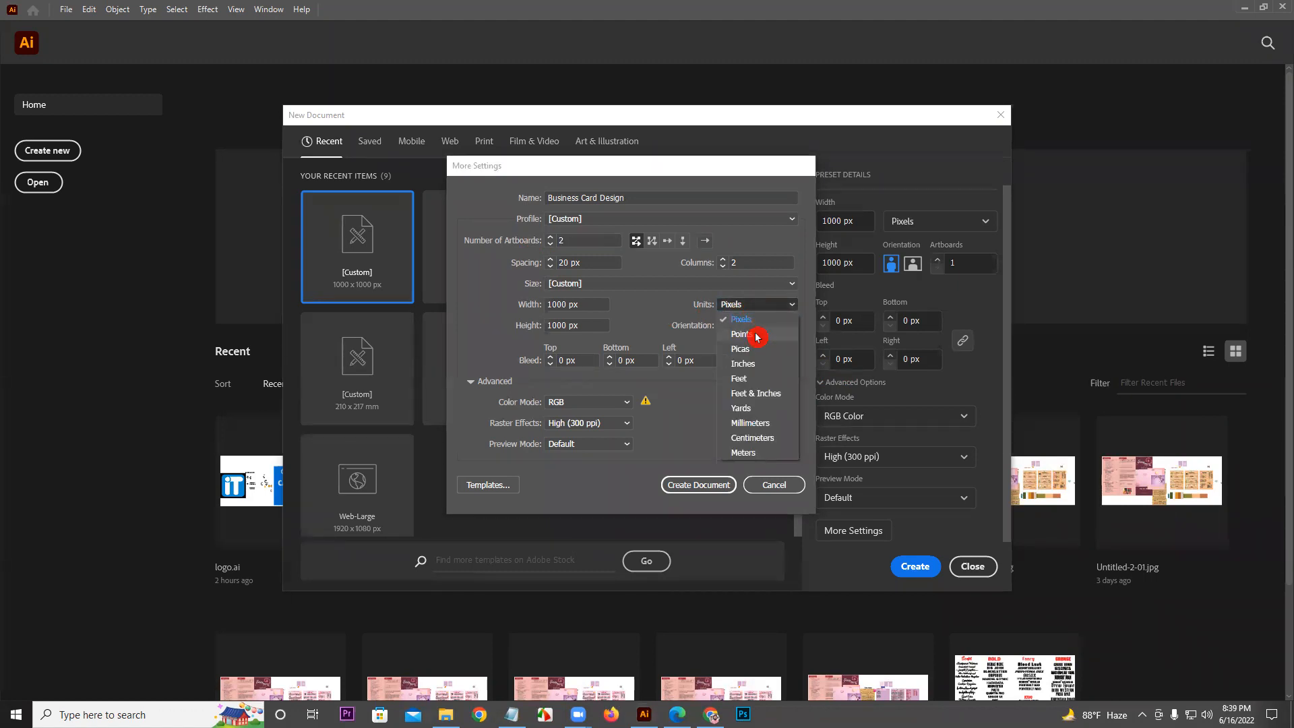
pyautogui.click(753, 364)
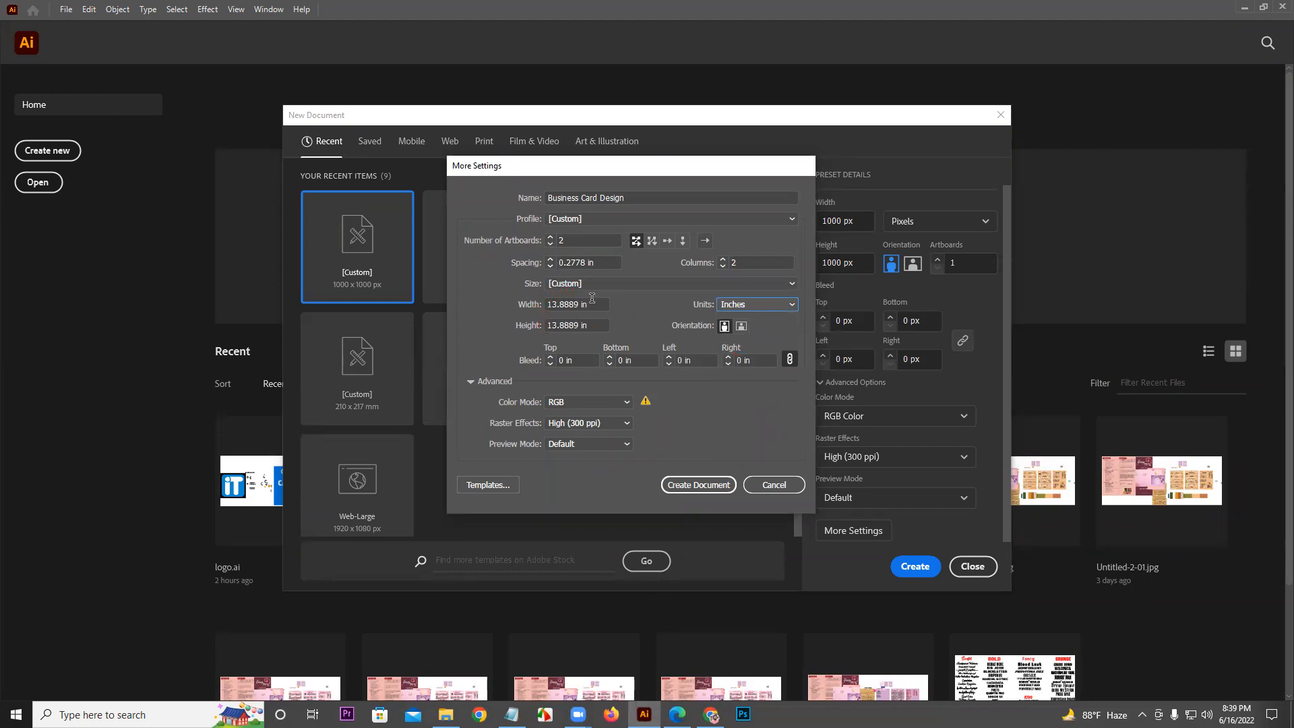
pyautogui.moveTo(592, 304); pyautogui.dragTo(507, 314)
pyautogui.write('3.5')
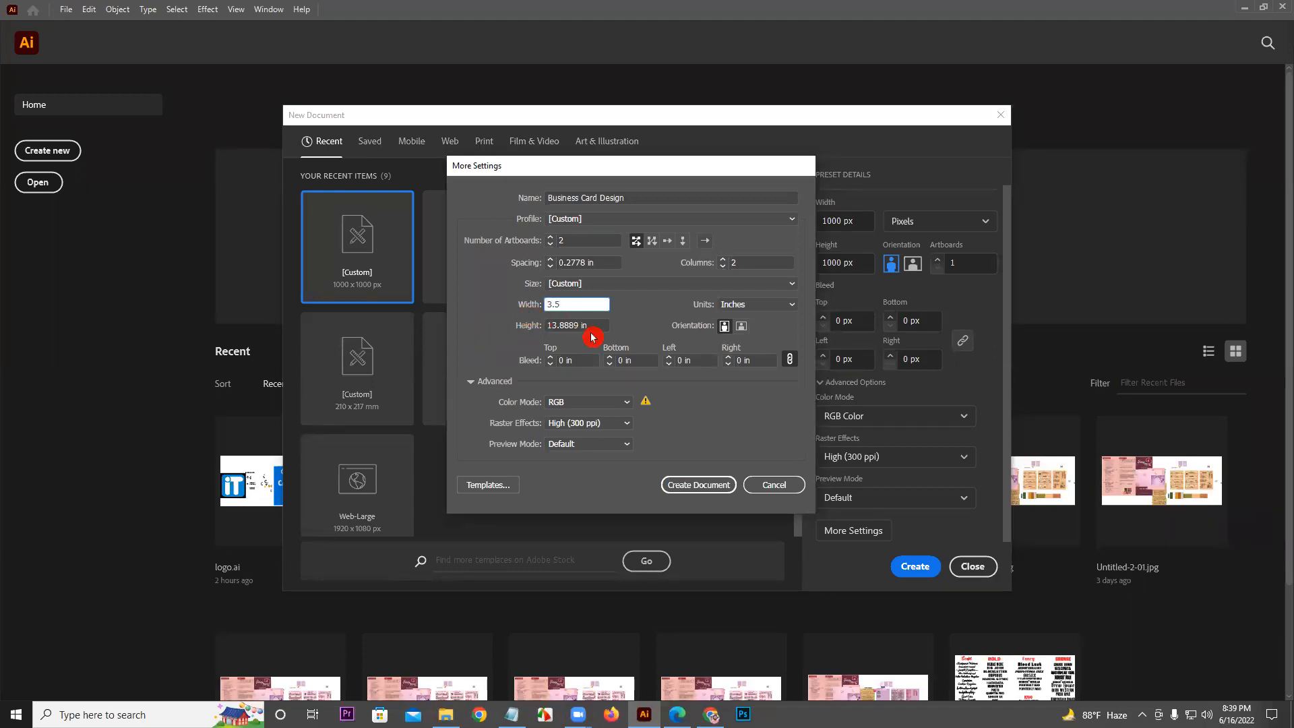
pyautogui.moveTo(593, 325); pyautogui.dragTo(507, 339)
pyautogui.write('2')
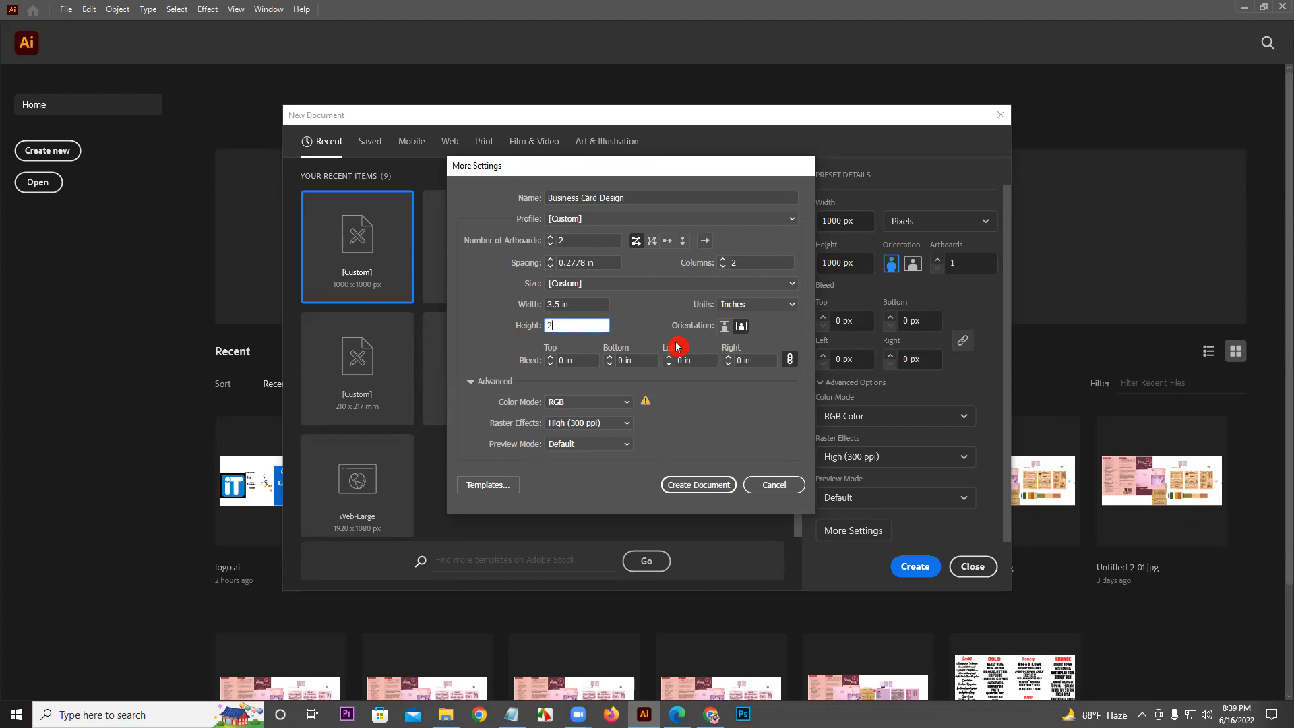
# Set a 0.125 in bleed on all sides and CMYK color mode, and create the document
pyautogui.click(550, 356)
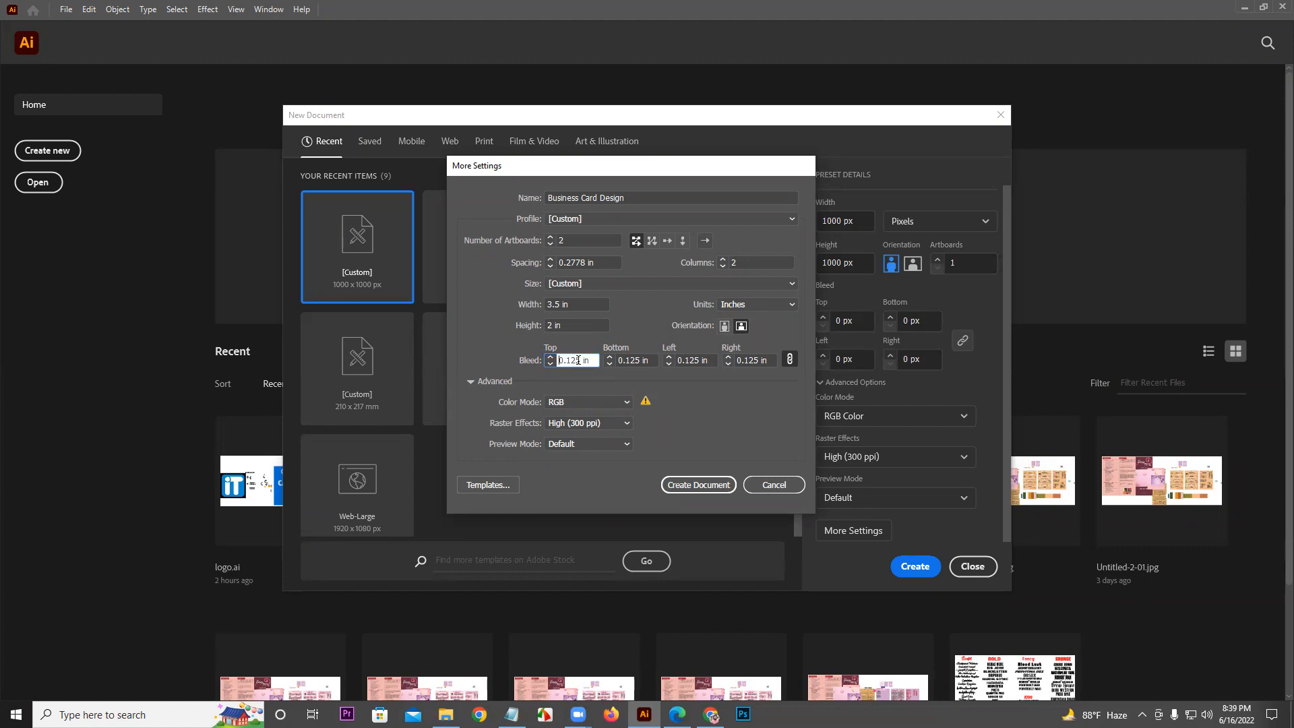
pyautogui.click(543, 362)
pyautogui.click(556, 402)
pyautogui.click(560, 421)
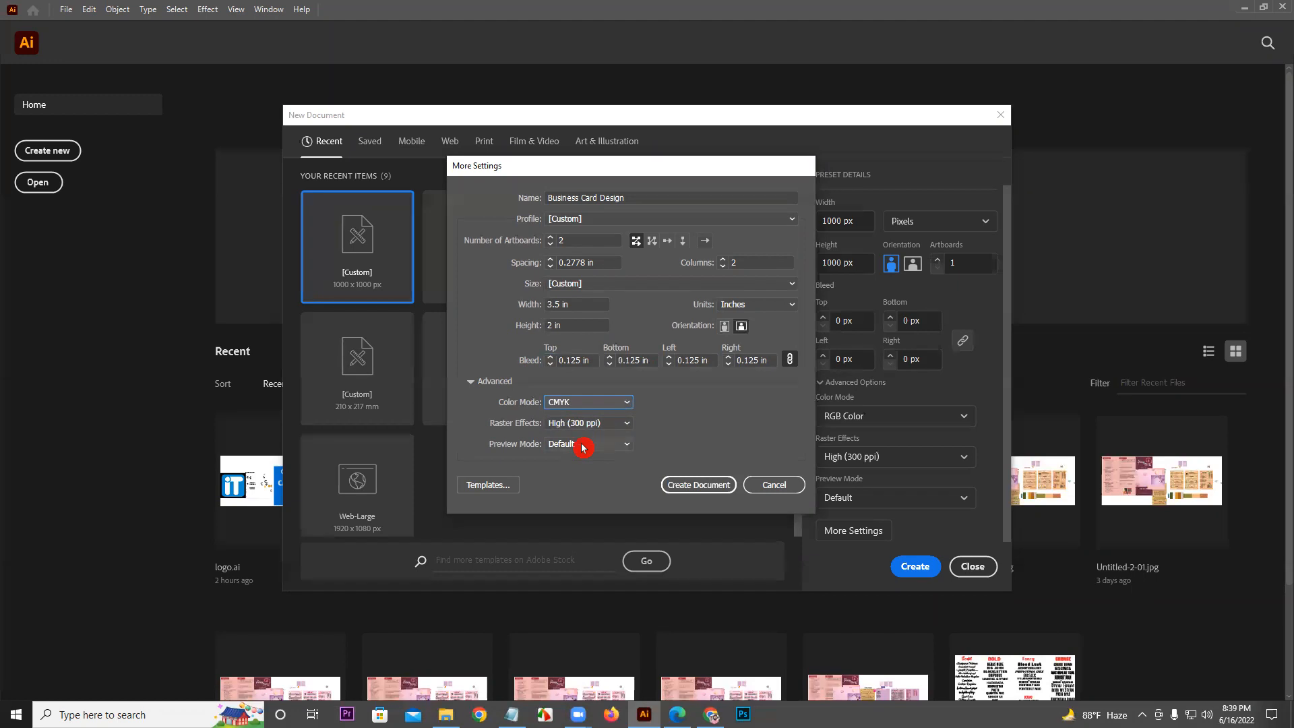
pyautogui.click(694, 485)
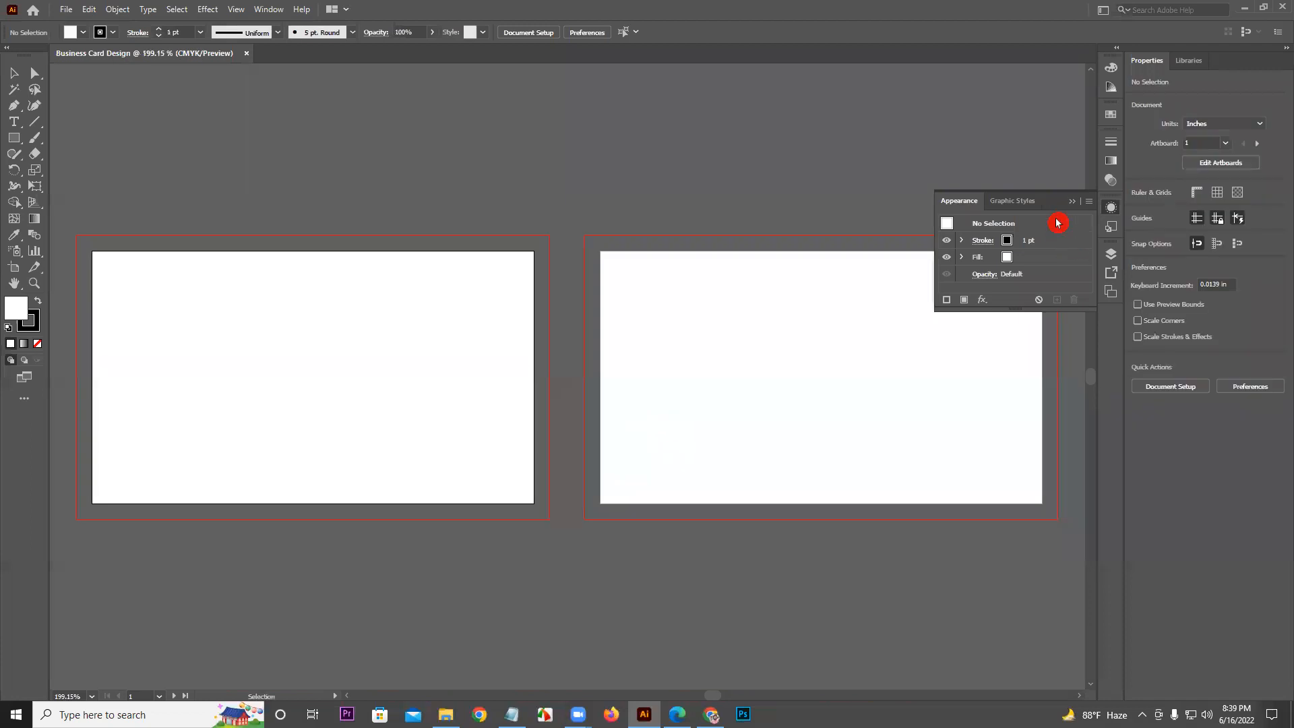
# Collapse the Appearance panel that covers the second artboard
pyautogui.click(1072, 201)
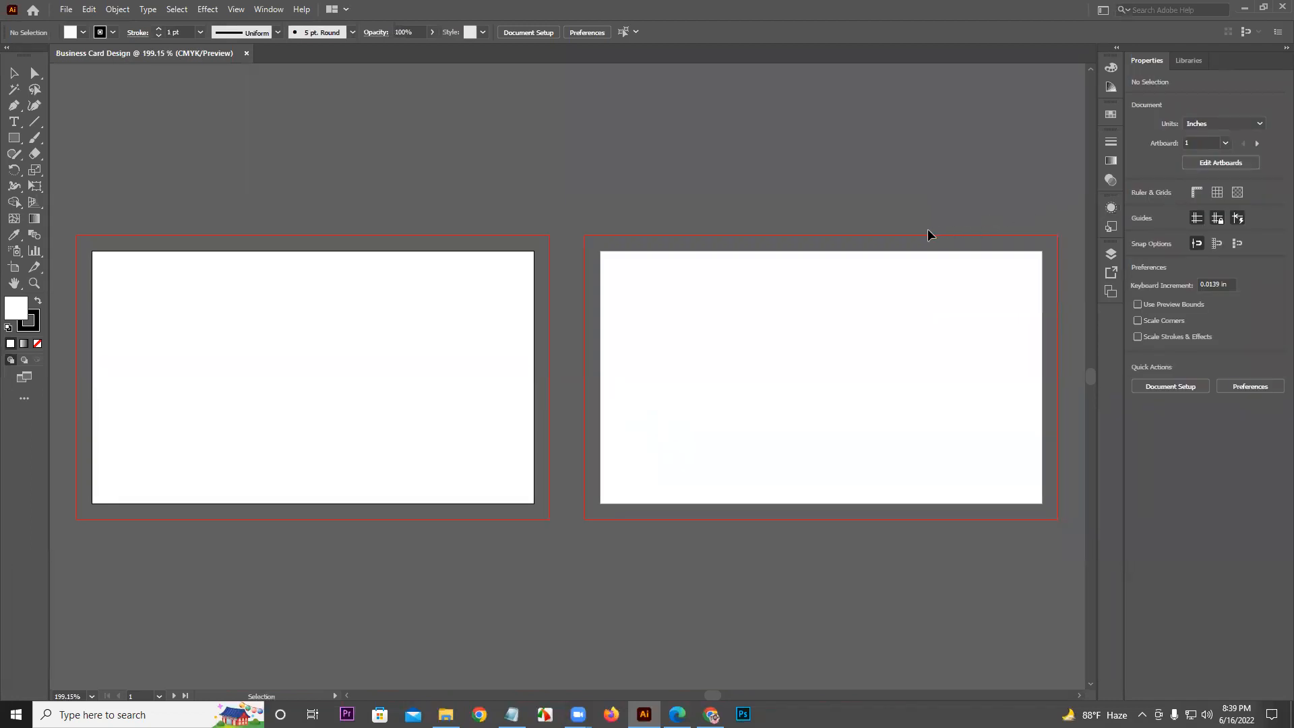
pyautogui.press('z')
pyautogui.keyDown('alt'); pyautogui.click(770, 287); pyautogui.keyUp('alt')
pyautogui.moveTo(771, 287); pyautogui.dragTo(693, 309)
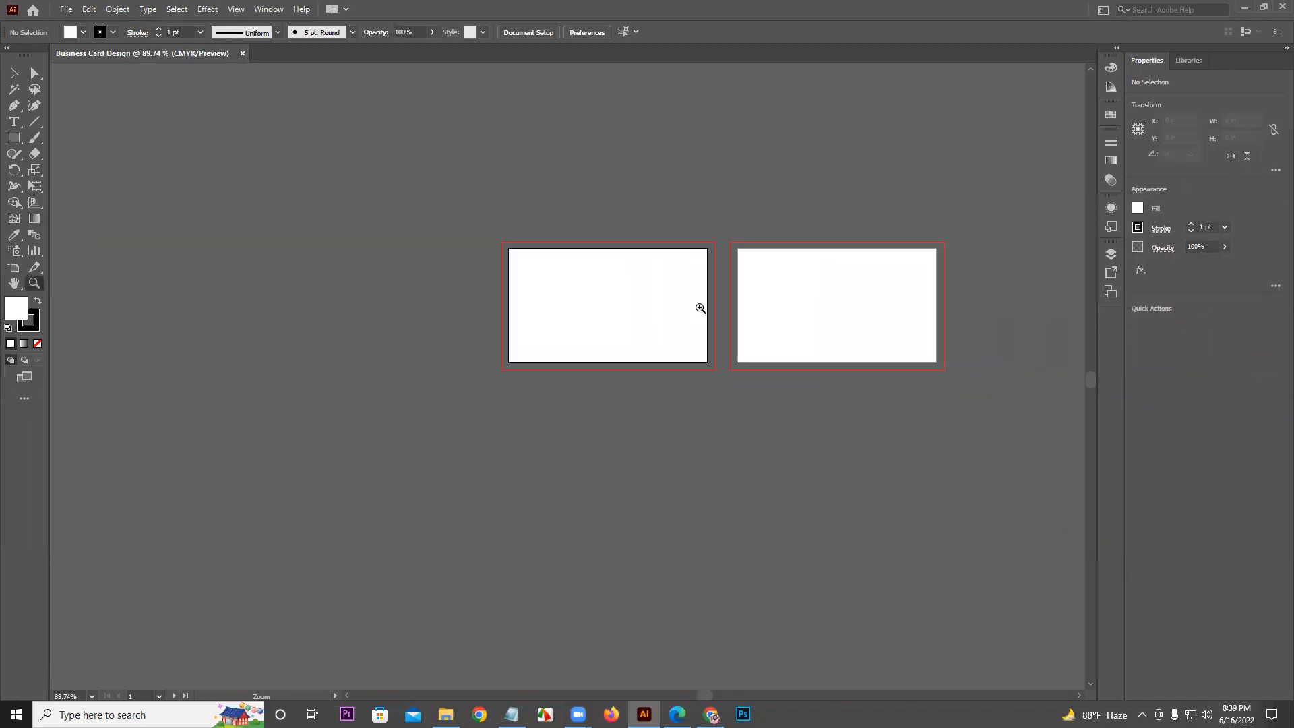
pyautogui.moveTo(763, 285); pyautogui.dragTo(763, 253)
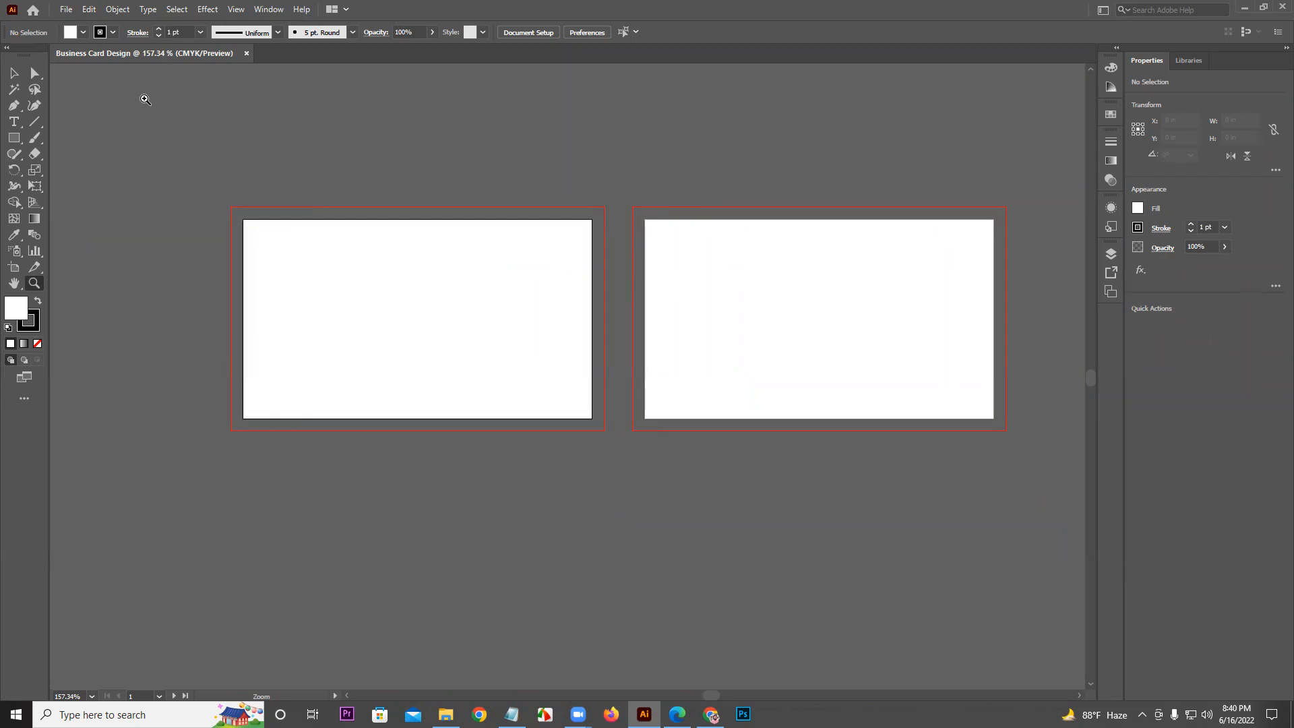
# Create another CMYK document with two portrait artboards, 2 in wide by 3.5 in high, with a 0.125 in bleed
pyautogui.click(65, 9)
pyautogui.click(65, 24)
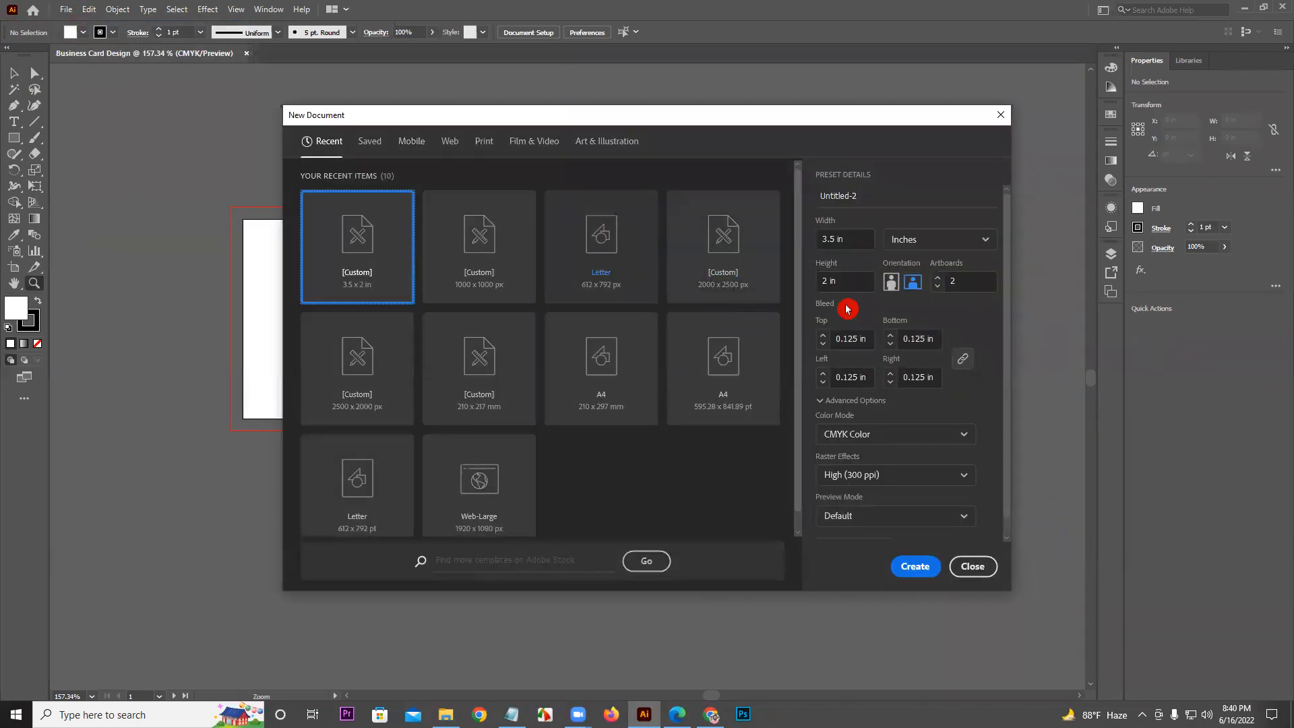
pyautogui.click(853, 237)
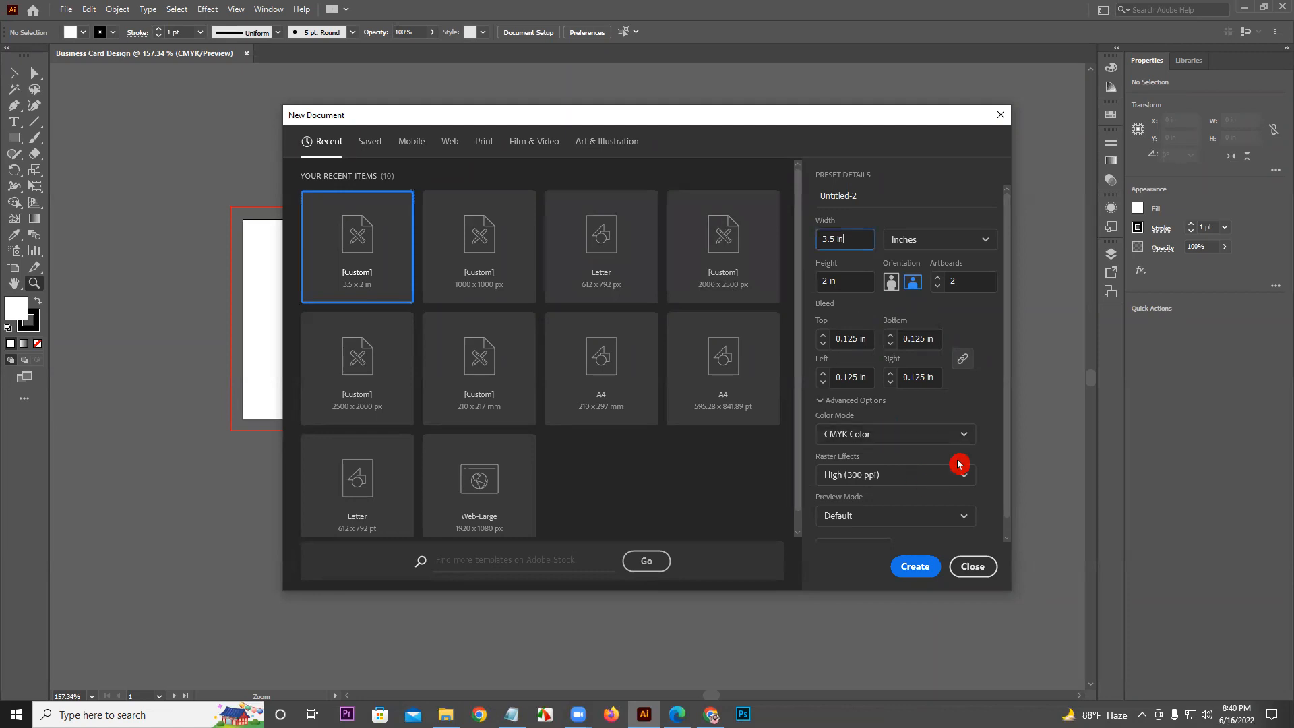
pyautogui.moveTo(1008, 404); pyautogui.dragTo(1003, 450)
pyautogui.click(870, 529)
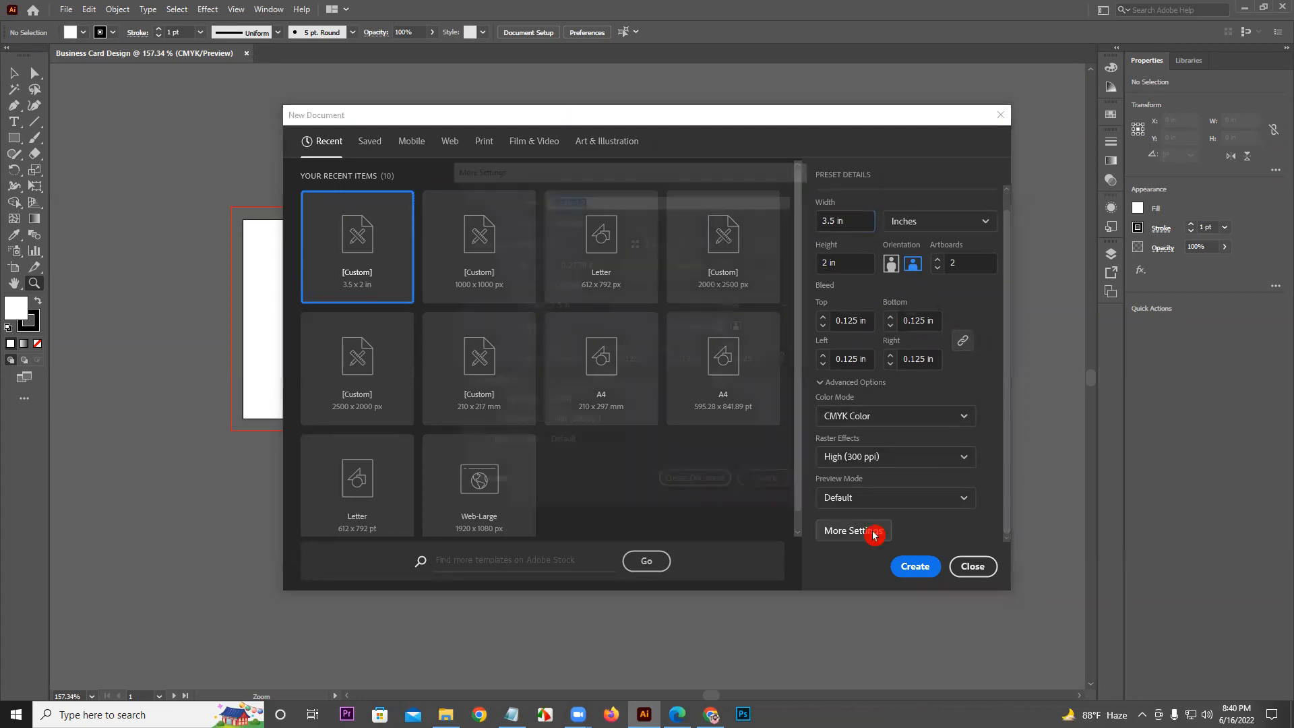
pyautogui.click(565, 304)
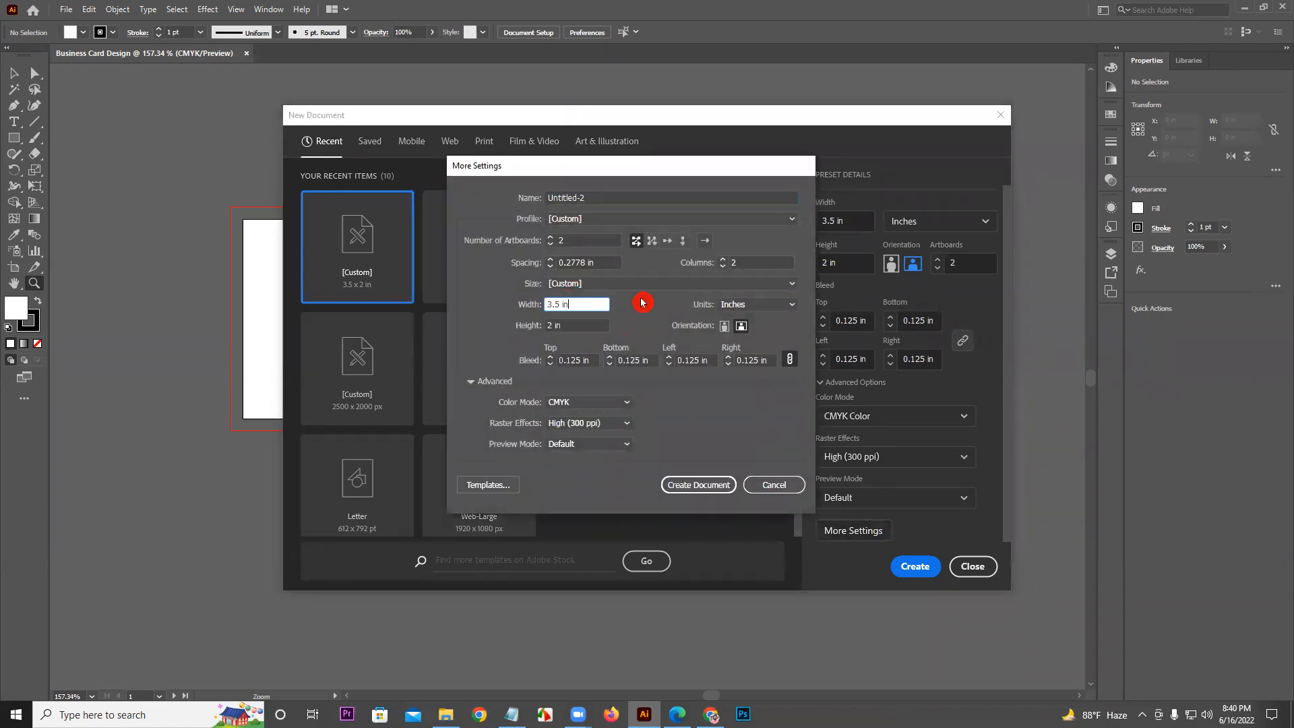
pyautogui.click(725, 326)
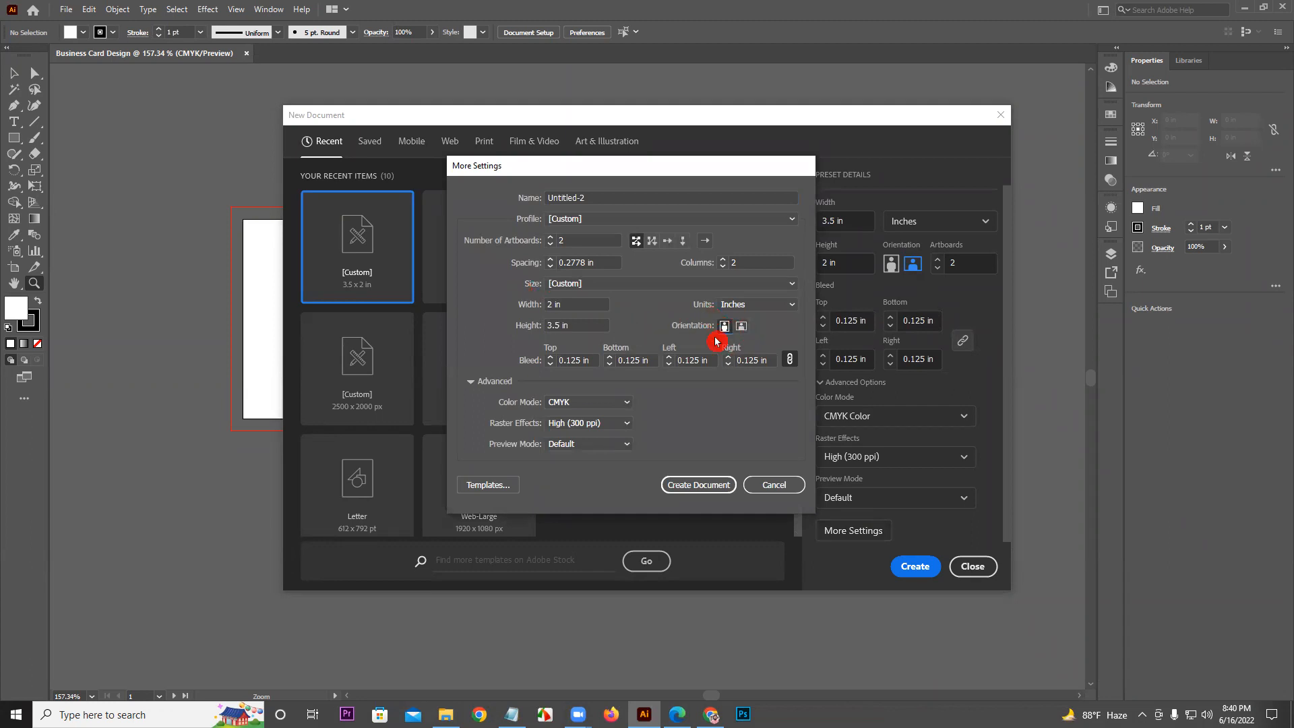
pyautogui.click(567, 303)
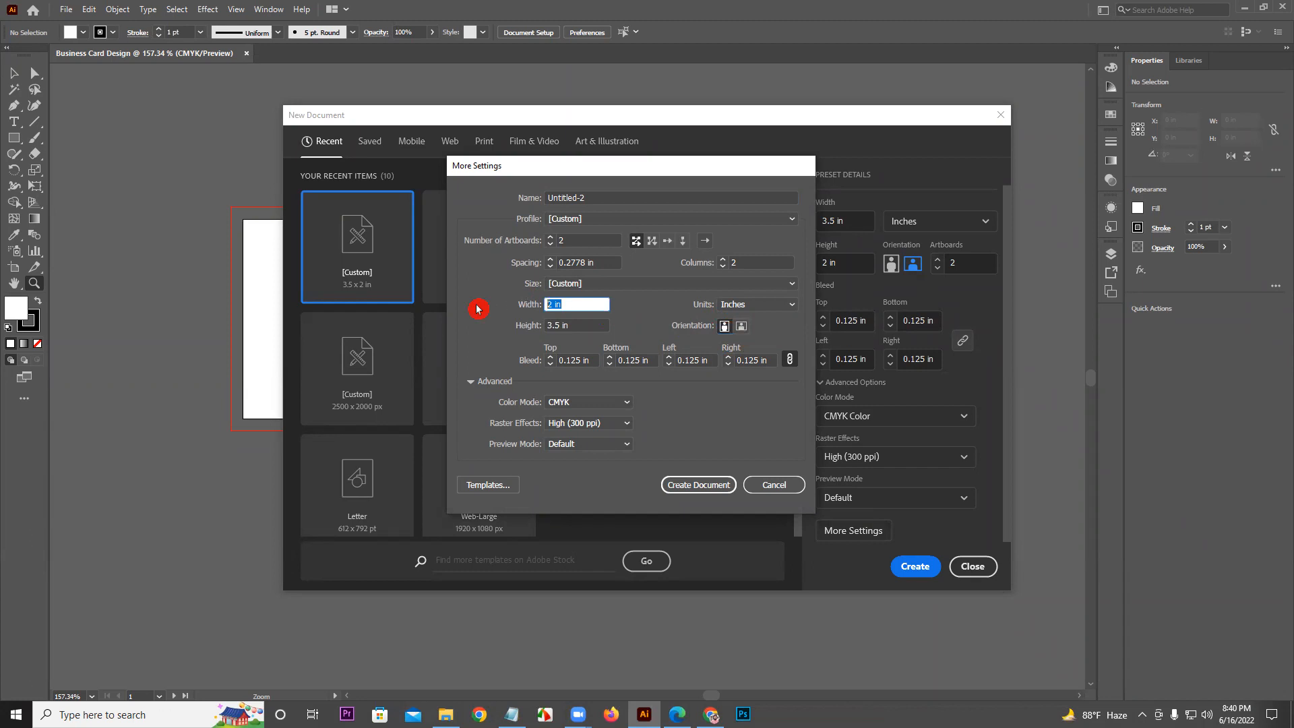
pyautogui.click(564, 317)
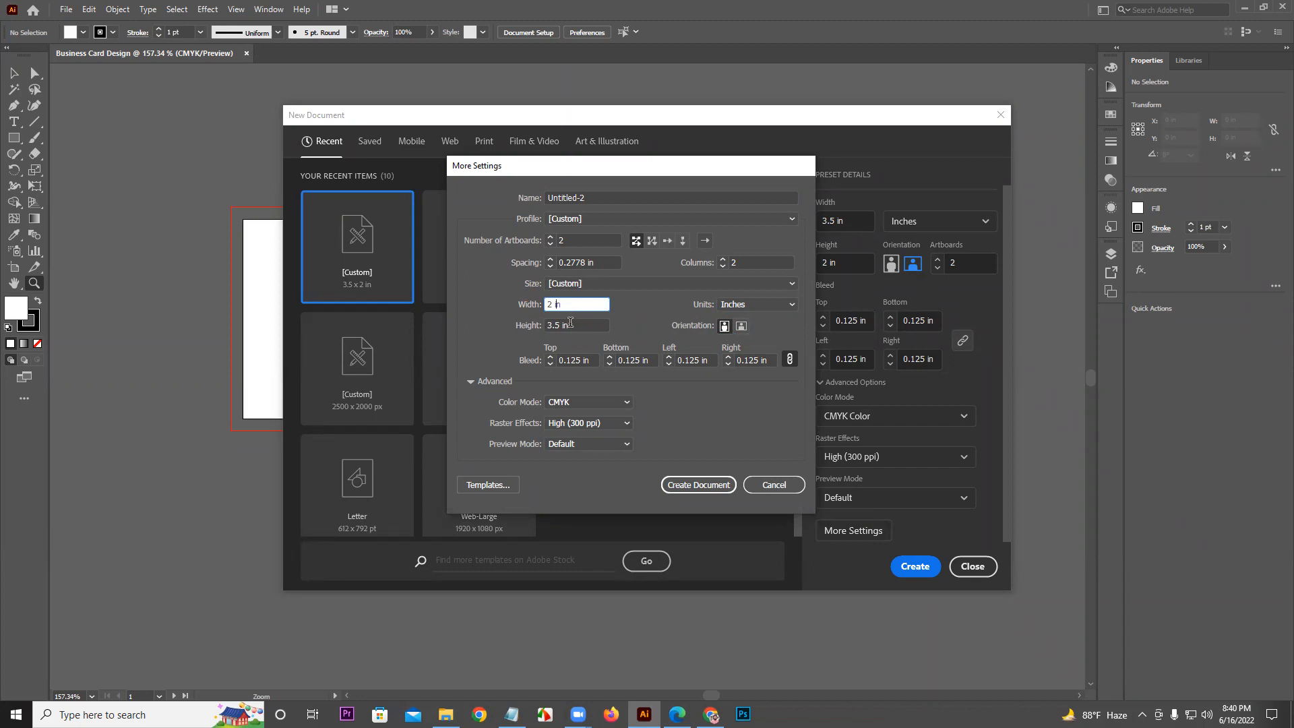
pyautogui.click(719, 486)
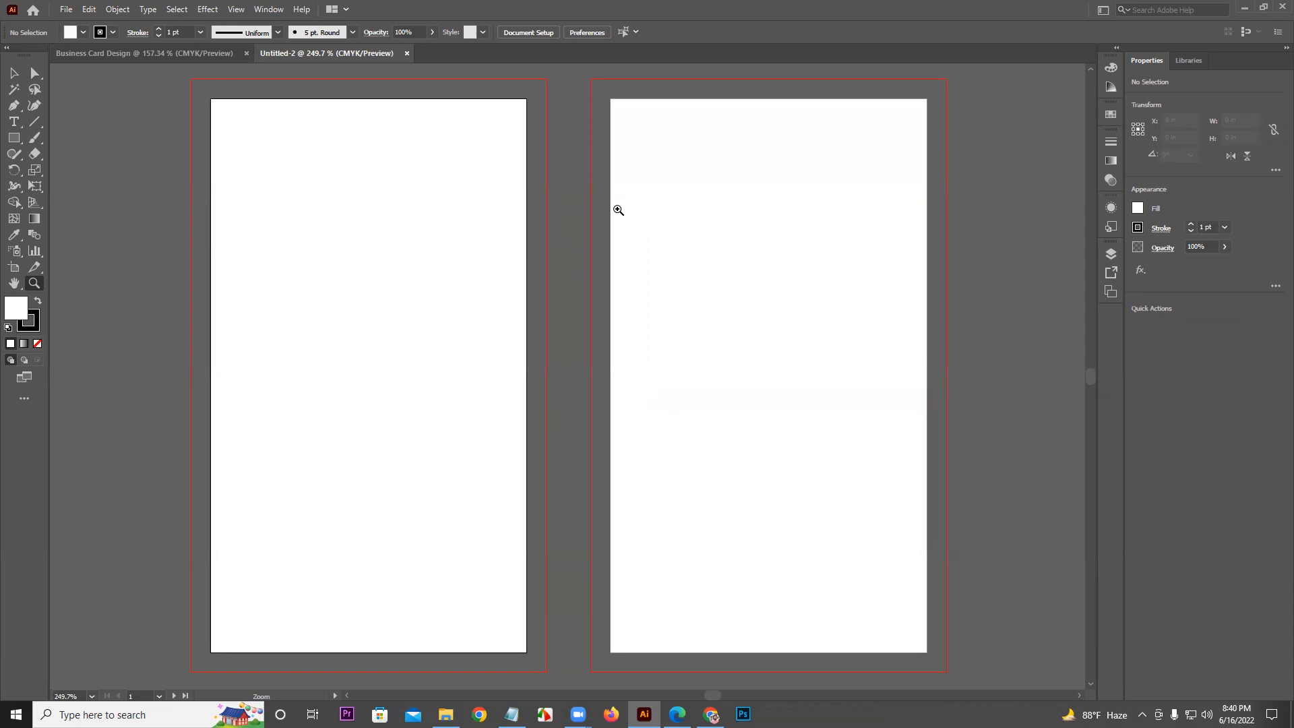
pyautogui.moveTo(615, 207); pyautogui.dragTo(554, 225)
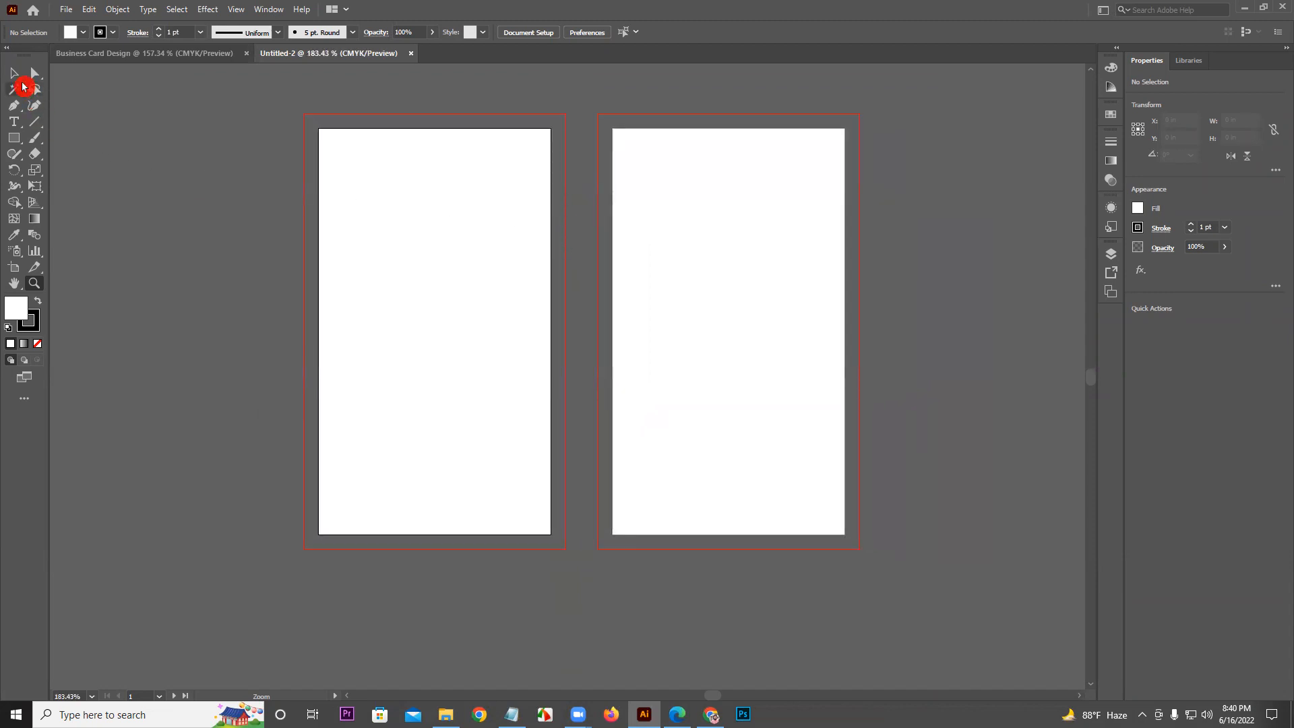
pyautogui.click(17, 78)
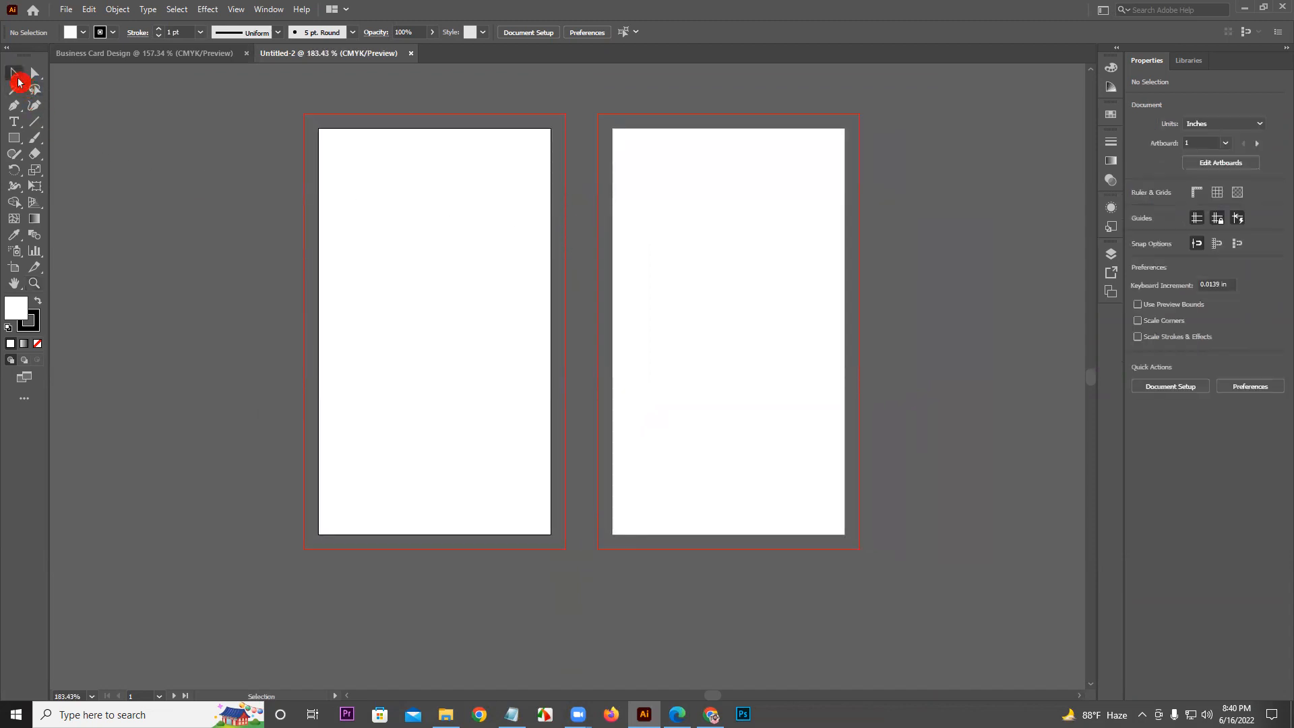
# Create a third portrait document of 2 by 3.5 in with the bleed set to 0.25 in on all sides
pyautogui.click(62, 10)
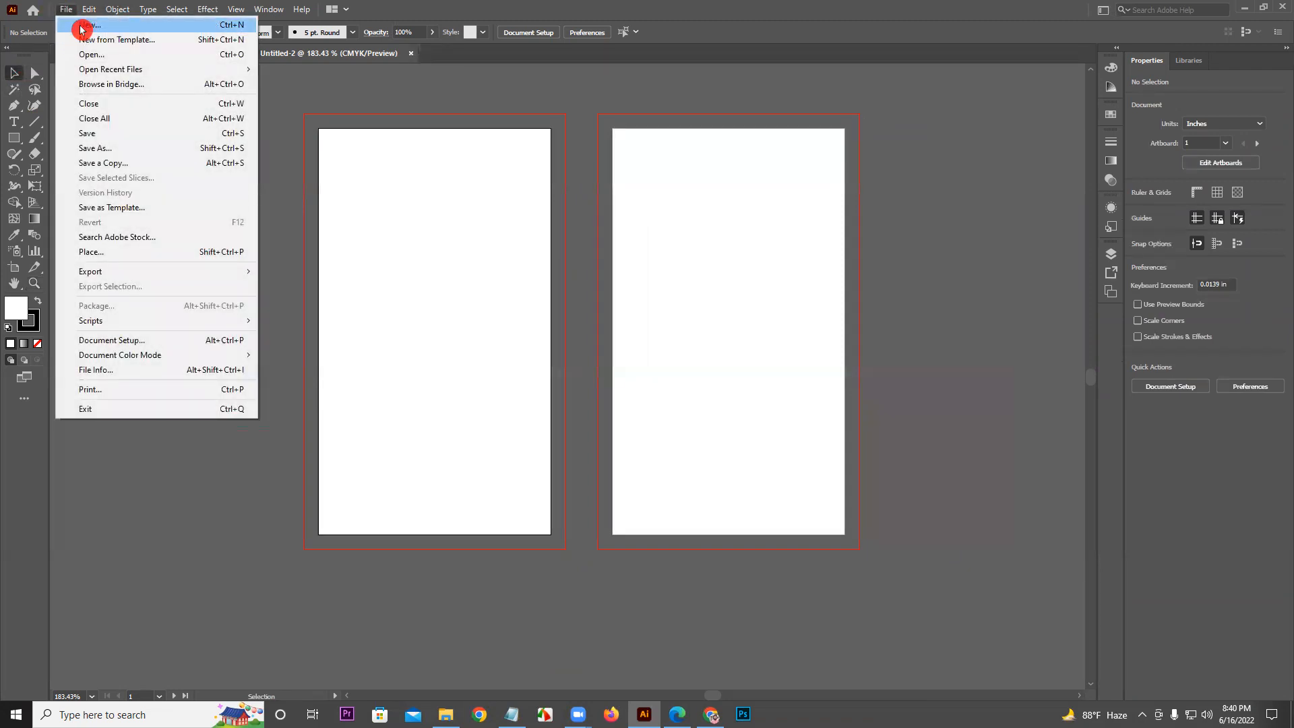
pyautogui.click(81, 26)
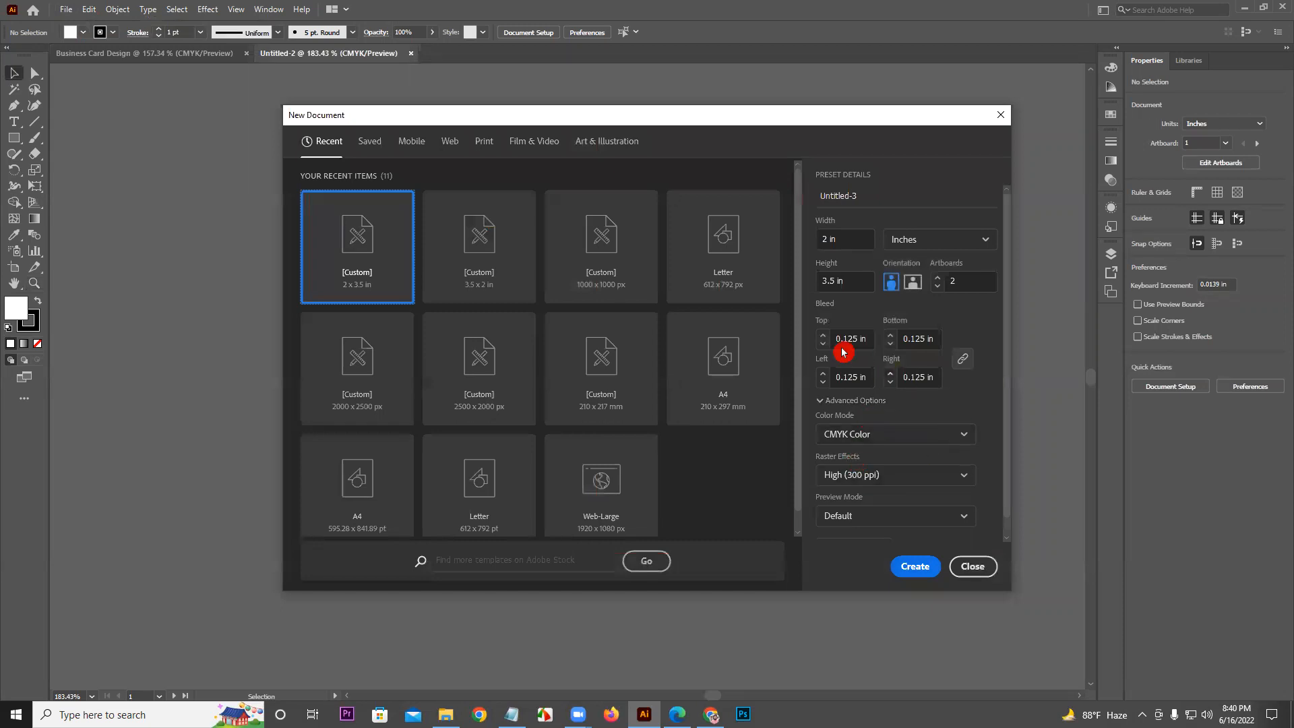
pyautogui.click(823, 342)
pyautogui.click(822, 335)
pyautogui.click(823, 335)
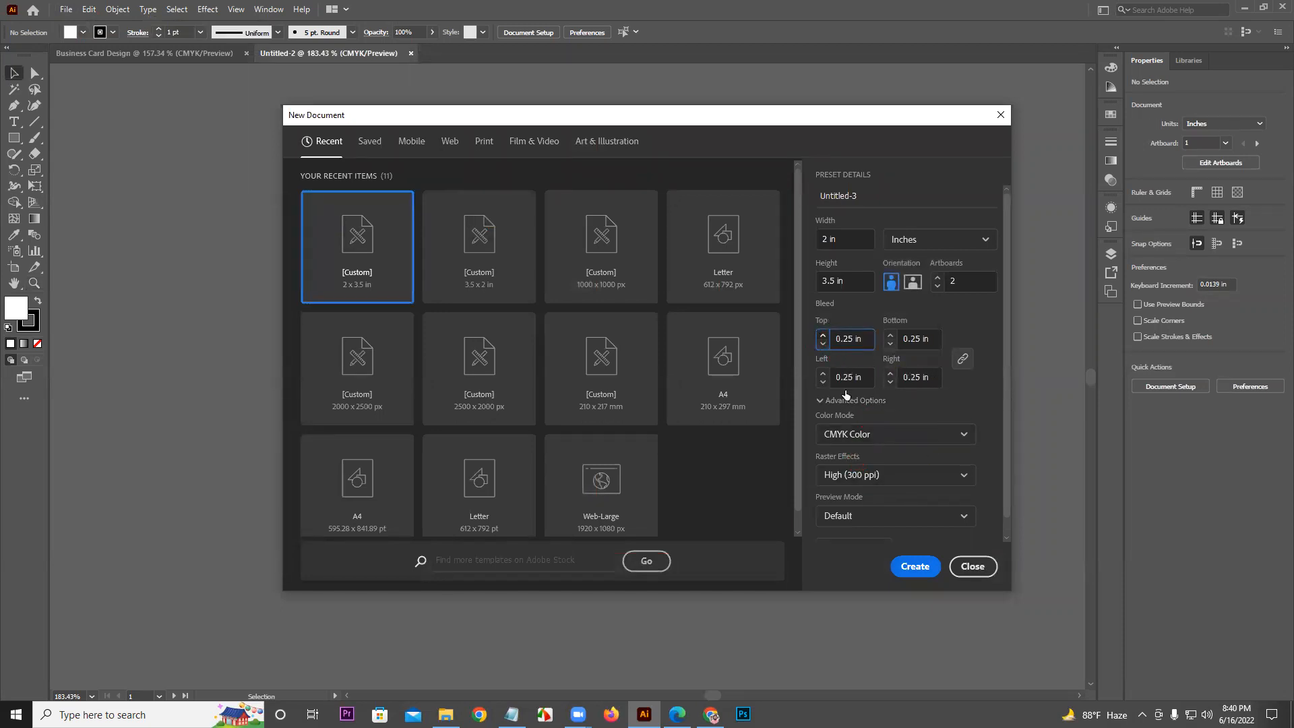
pyautogui.click(916, 568)
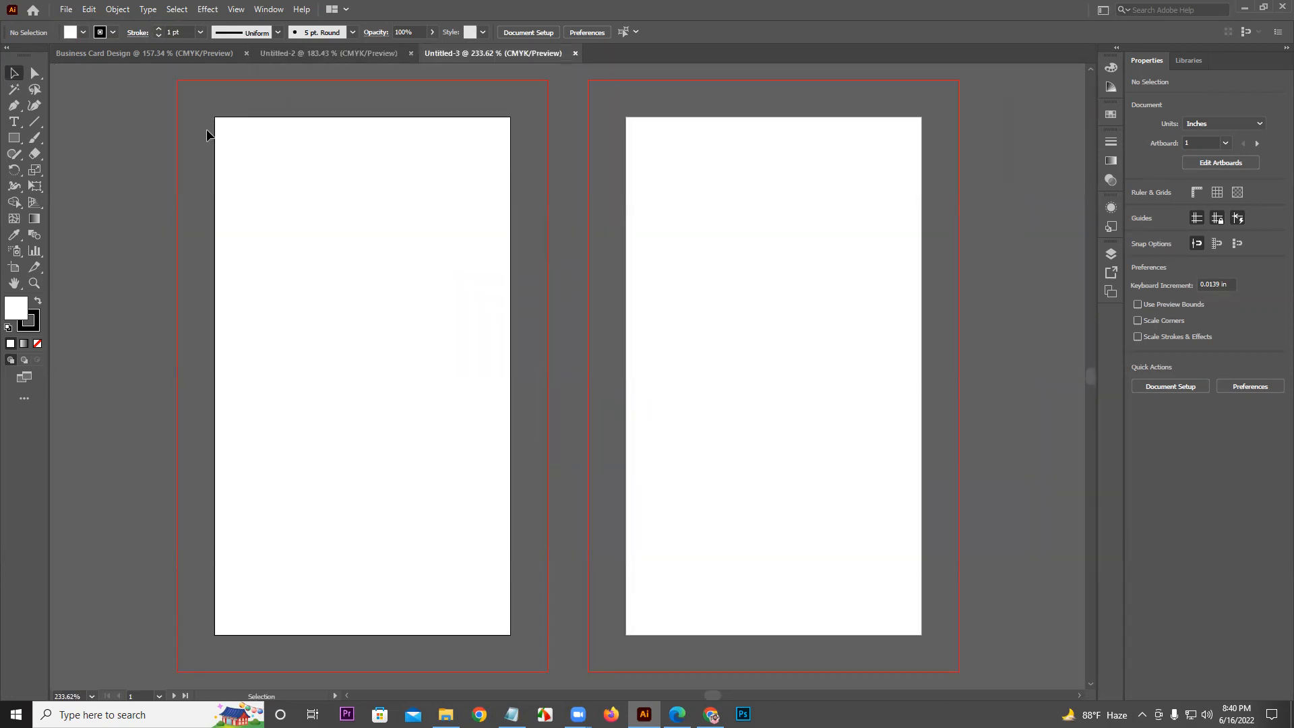
# Compare the 0.25 in bleed document with Untitled-2, and close the 0.25 in bleed document
pyautogui.click(339, 53)
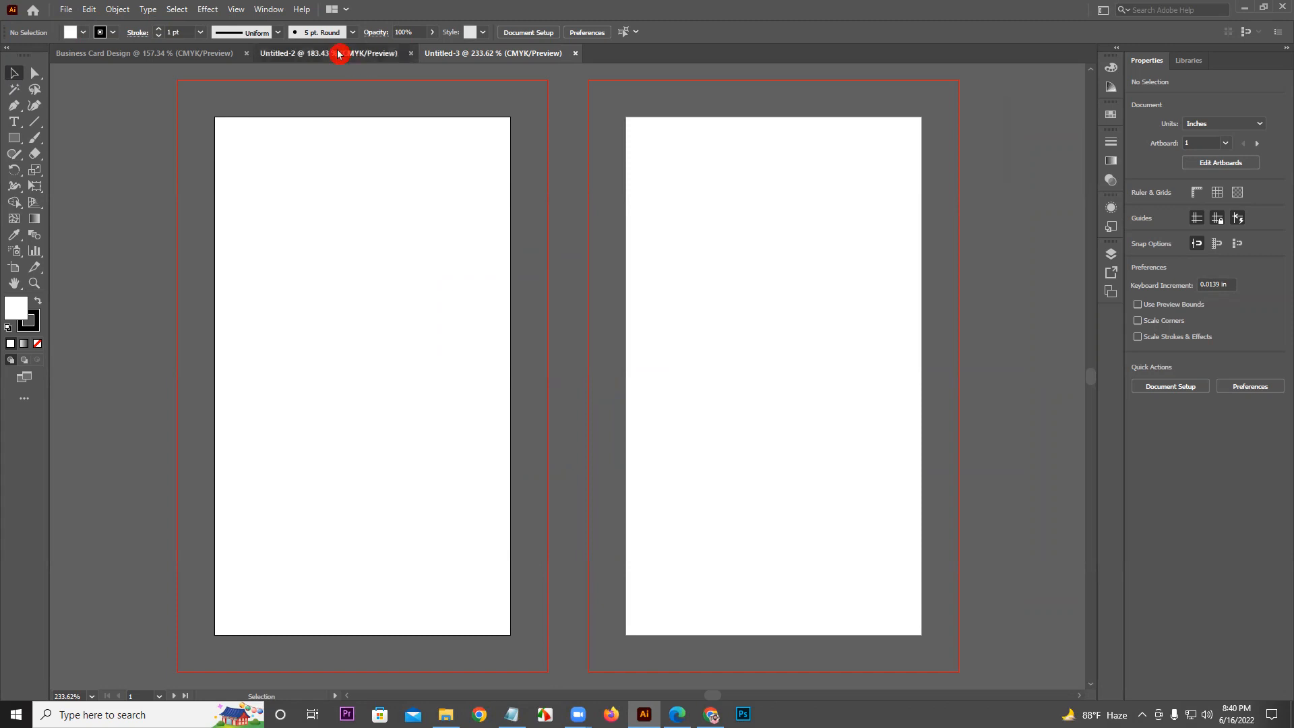
pyautogui.click(509, 54)
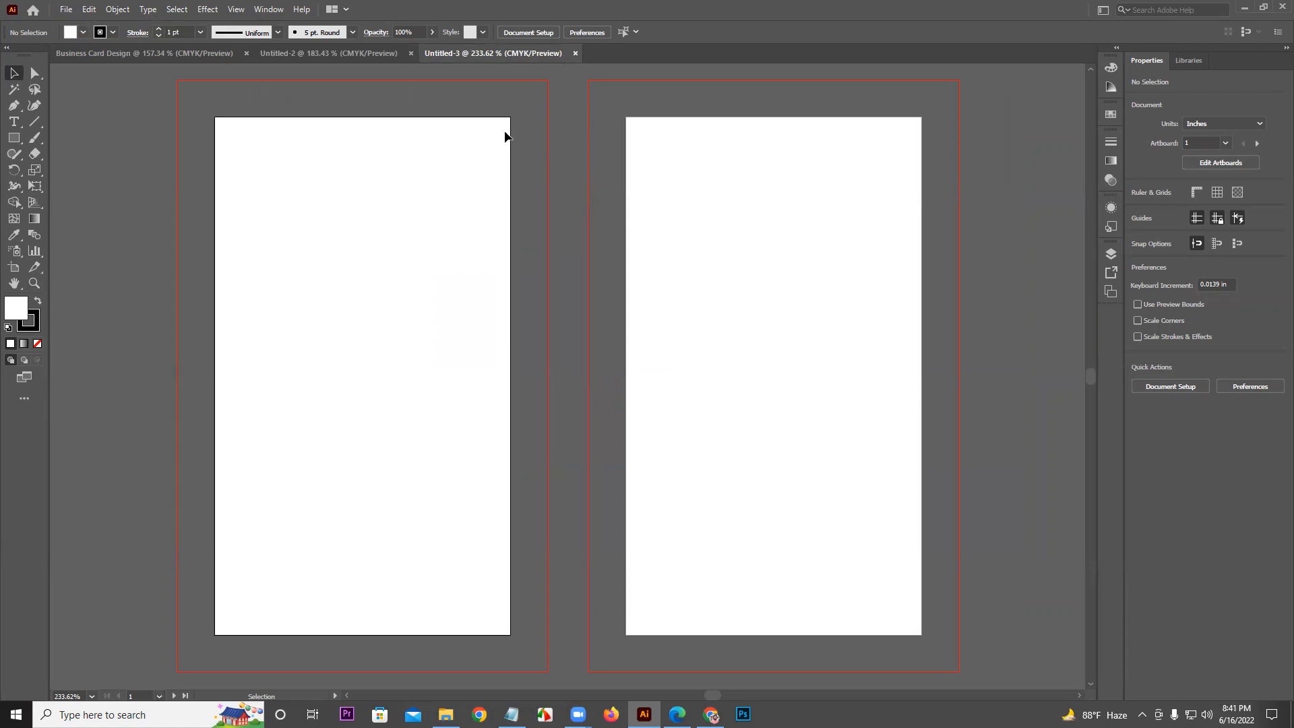
pyautogui.click(574, 55)
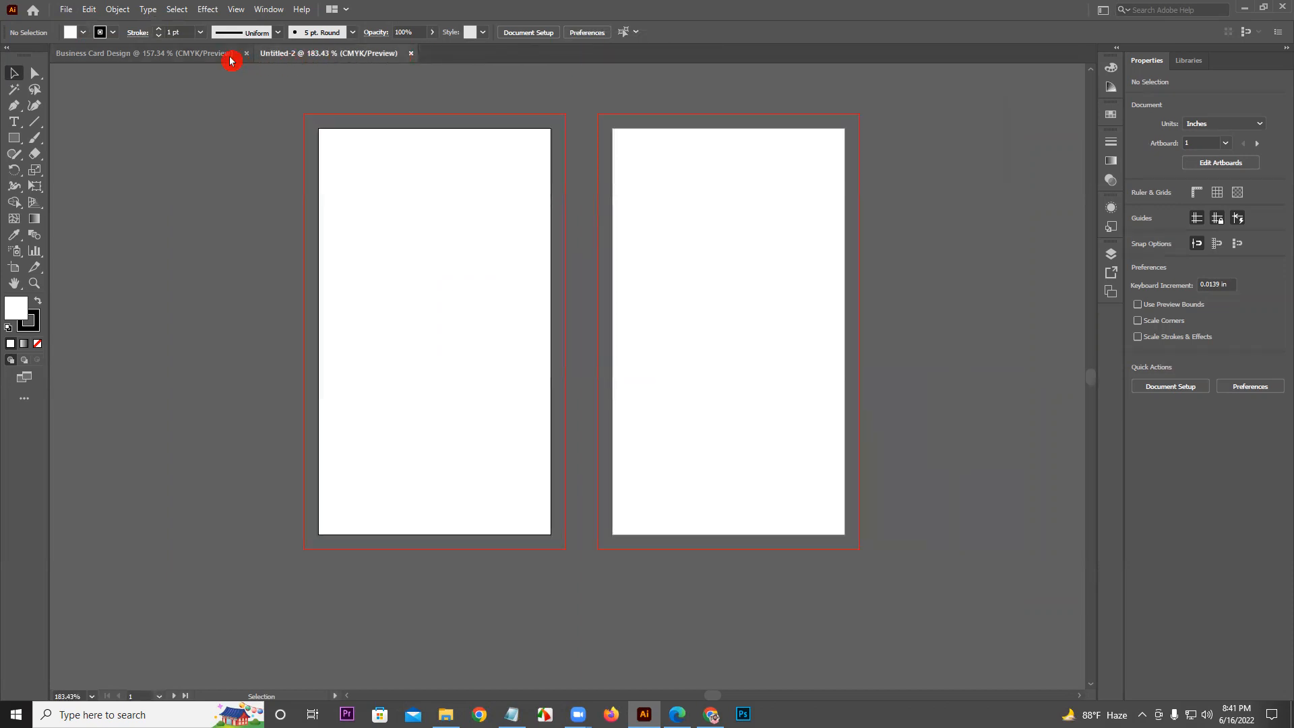
# Switch to the Business Card Design document
pyautogui.click(211, 54)
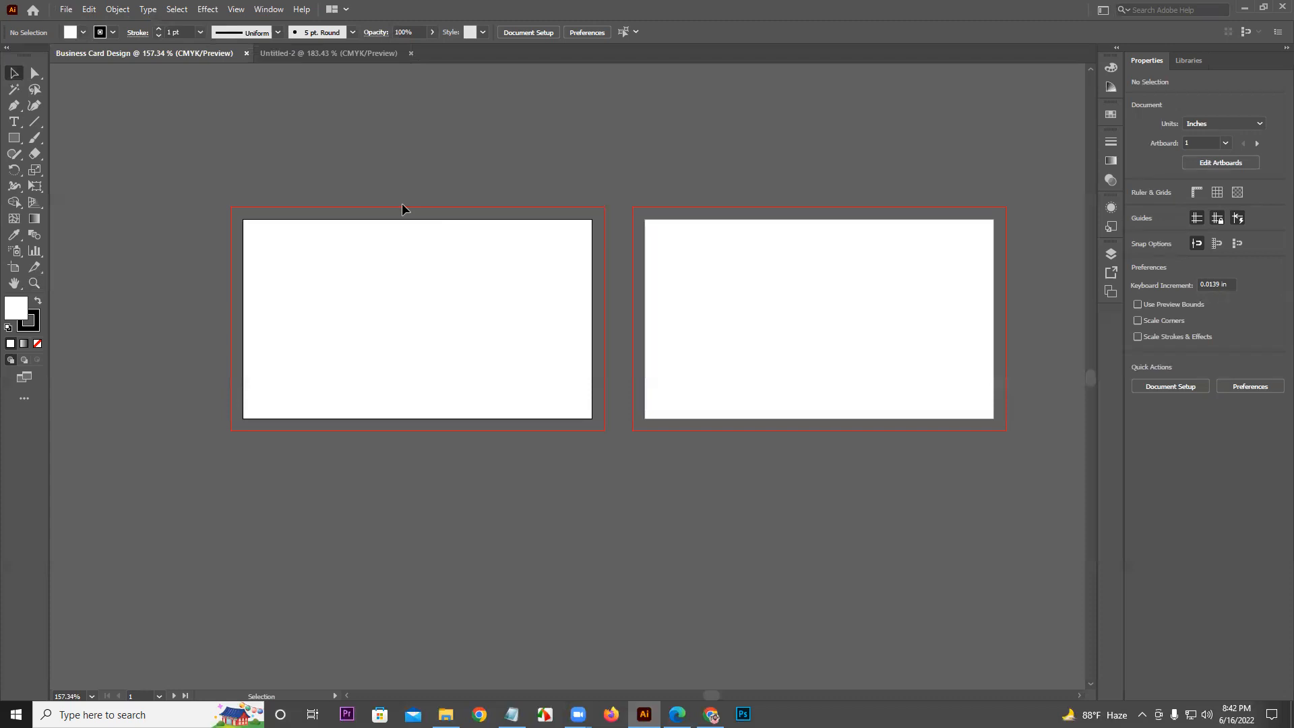
pyautogui.scroll(1, 402, 209)
# Draw a rectangle about 1.8 by 1.7 in beside the first artboard, with no stroke and a blue fill
pyautogui.click(14, 138)
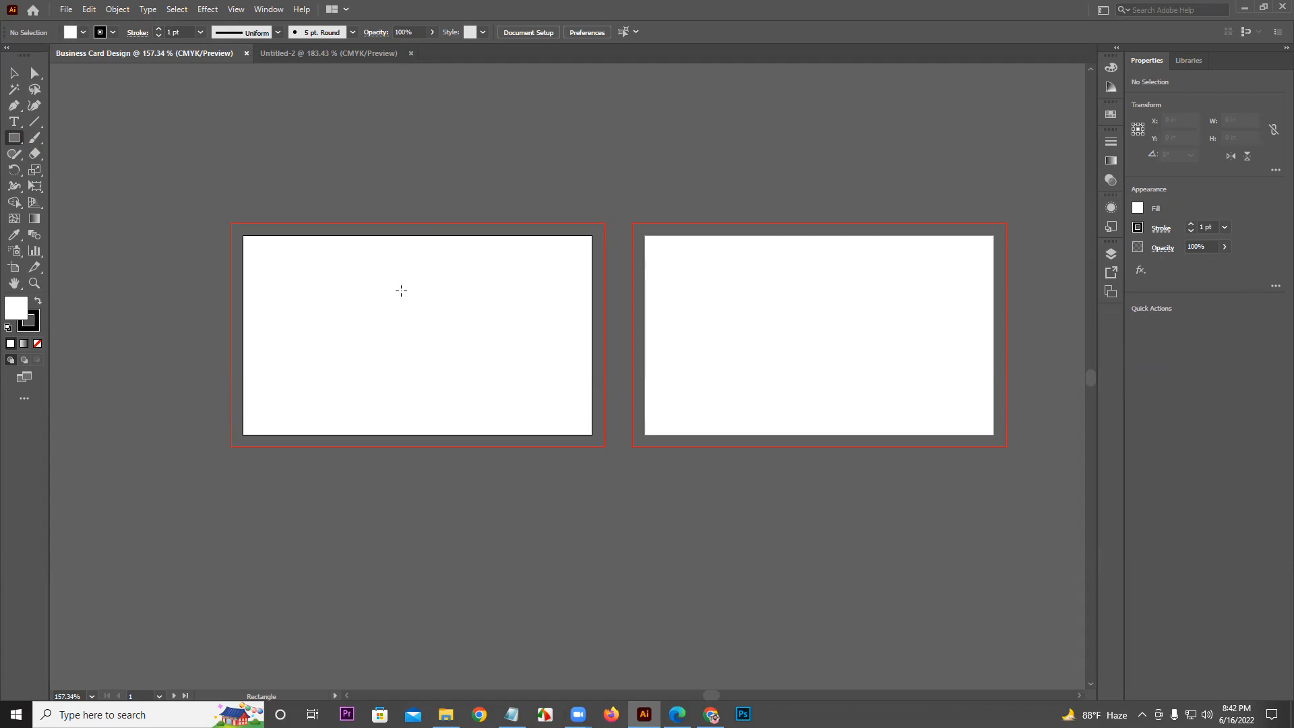
pyautogui.moveTo(387, 283); pyautogui.dragTo(607, 271)
pyautogui.moveTo(142, 192); pyautogui.dragTo(324, 357)
pyautogui.click(31, 322)
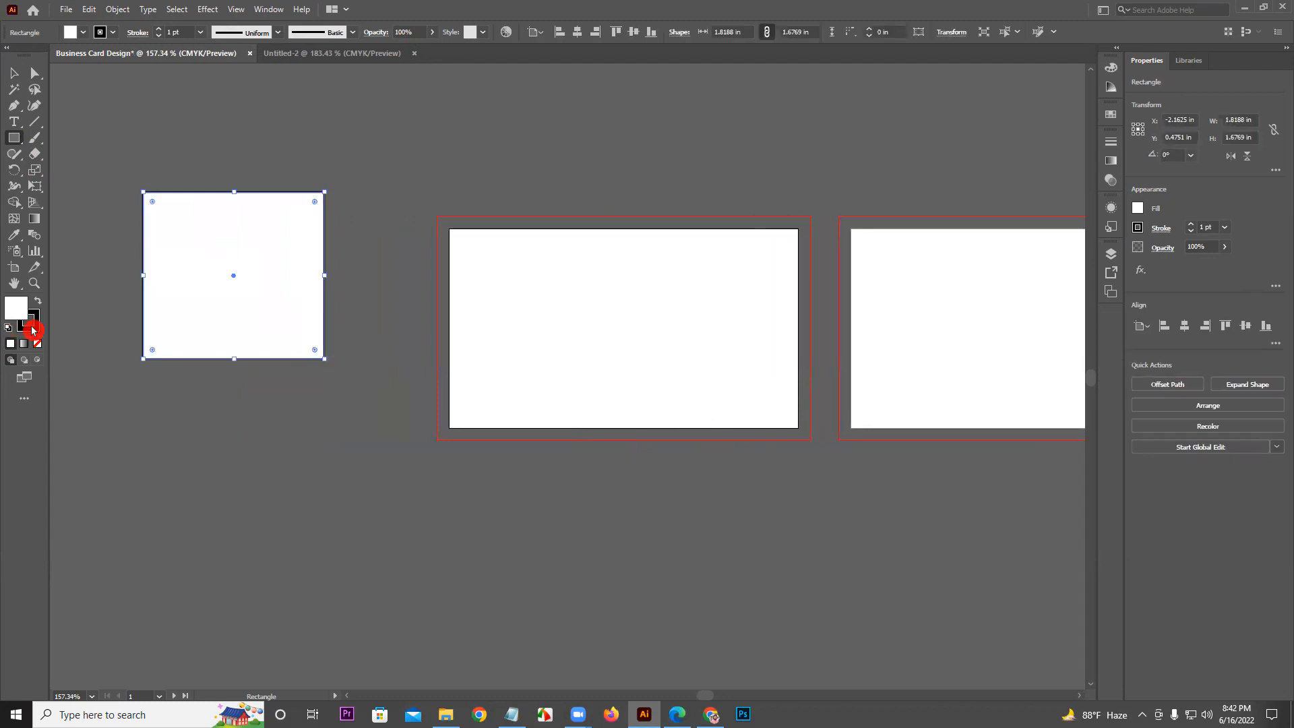
pyautogui.click(37, 343)
pyautogui.moveTo(1023, 85)
pyautogui.mouseDown()
pyautogui.moveTo(1052, 85)
pyautogui.moveTo(1000, 103)
pyautogui.moveTo(1012, 104)
pyautogui.mouseUp()
pyautogui.click(10, 81)
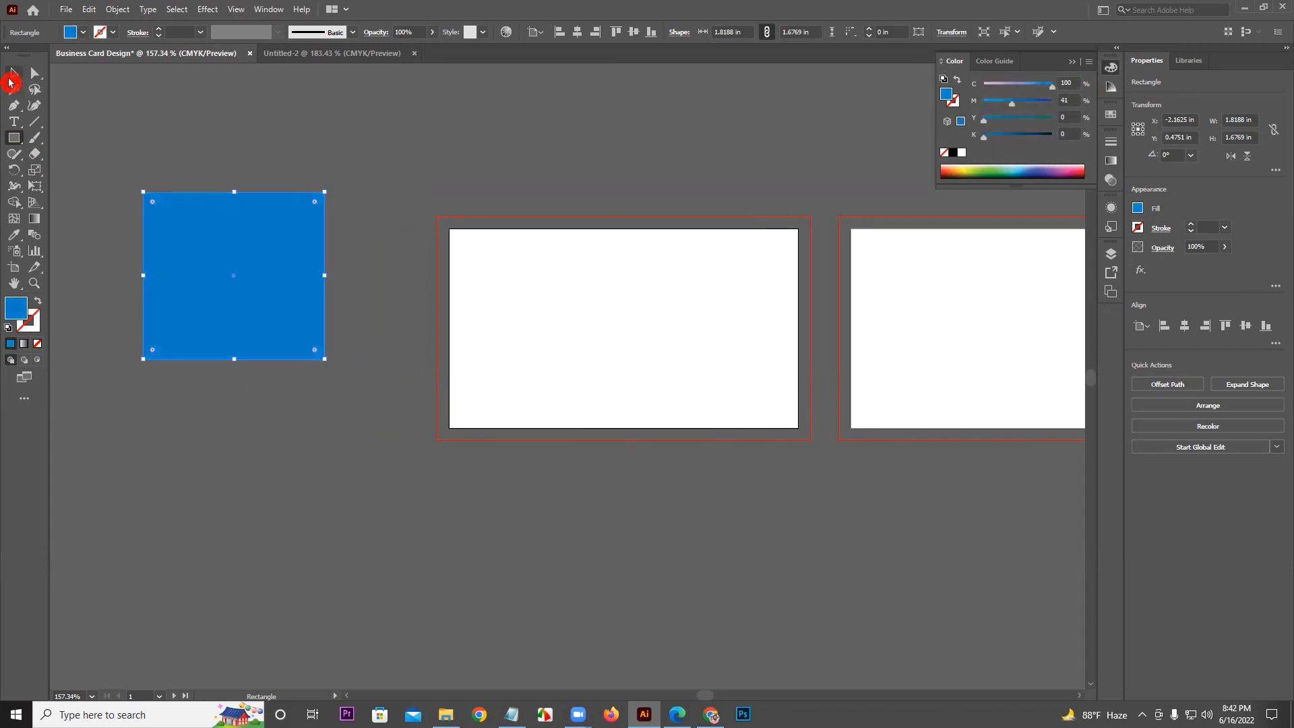
pyautogui.click(110, 115)
# Place a copy of the blue rectangle behind it, enlarged from the centre to about 2.9 by 2.7 in and filled dark green
pyautogui.moveTo(305, 135); pyautogui.dragTo(412, 128)
pyautogui.moveTo(379, 215); pyautogui.dragTo(388, 265)
pyautogui.click(376, 174)
pyautogui.click(362, 263)
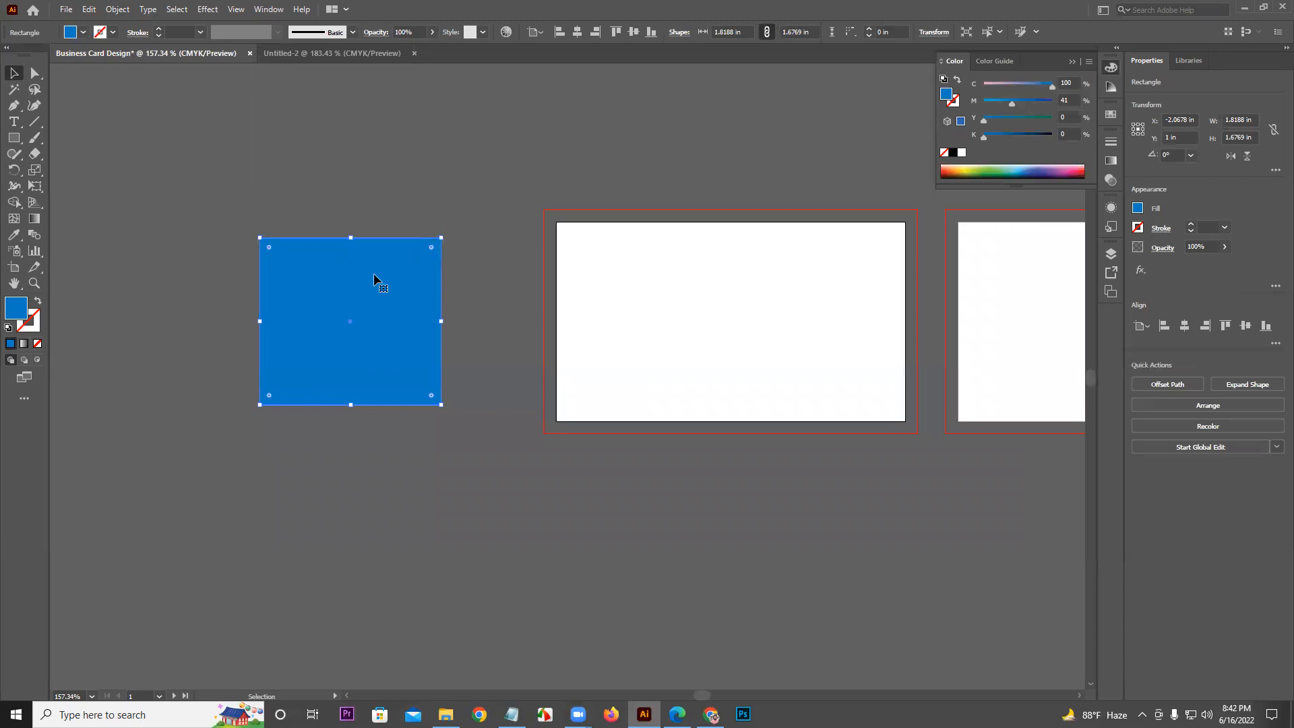
pyautogui.moveTo(441, 237); pyautogui.dragTo(494, 188)
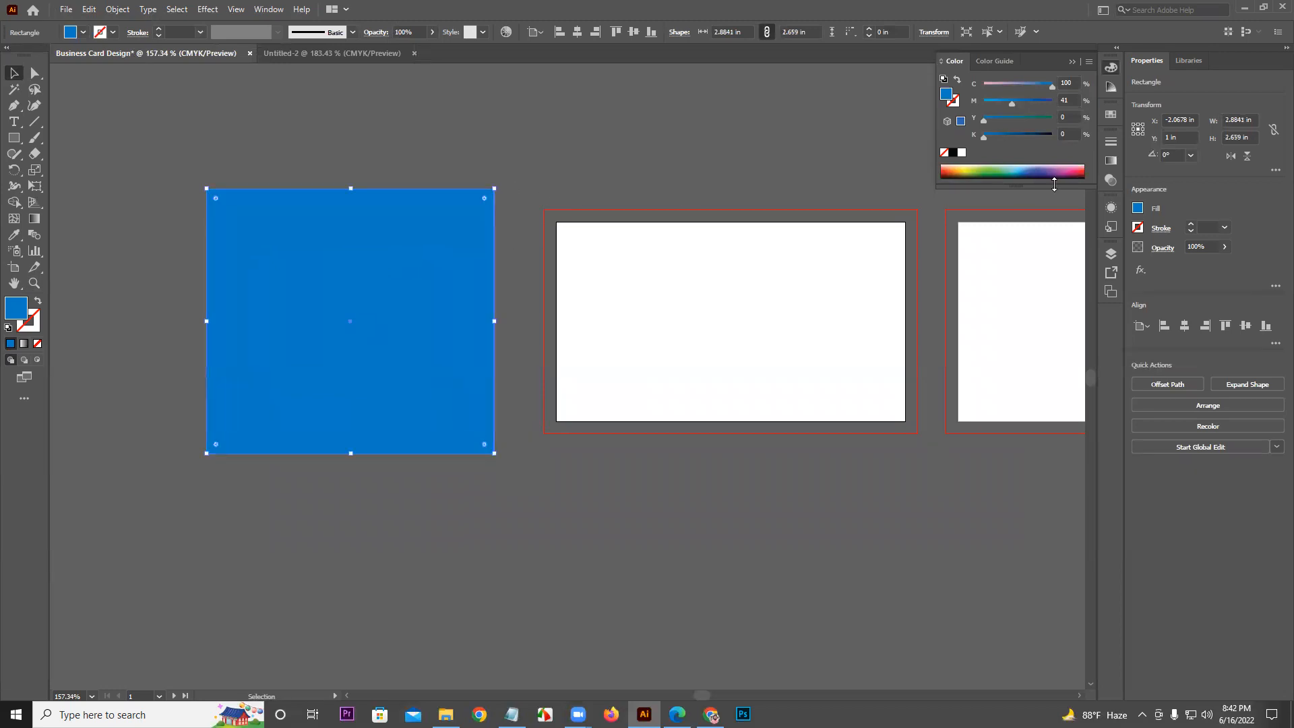
pyautogui.click(991, 176)
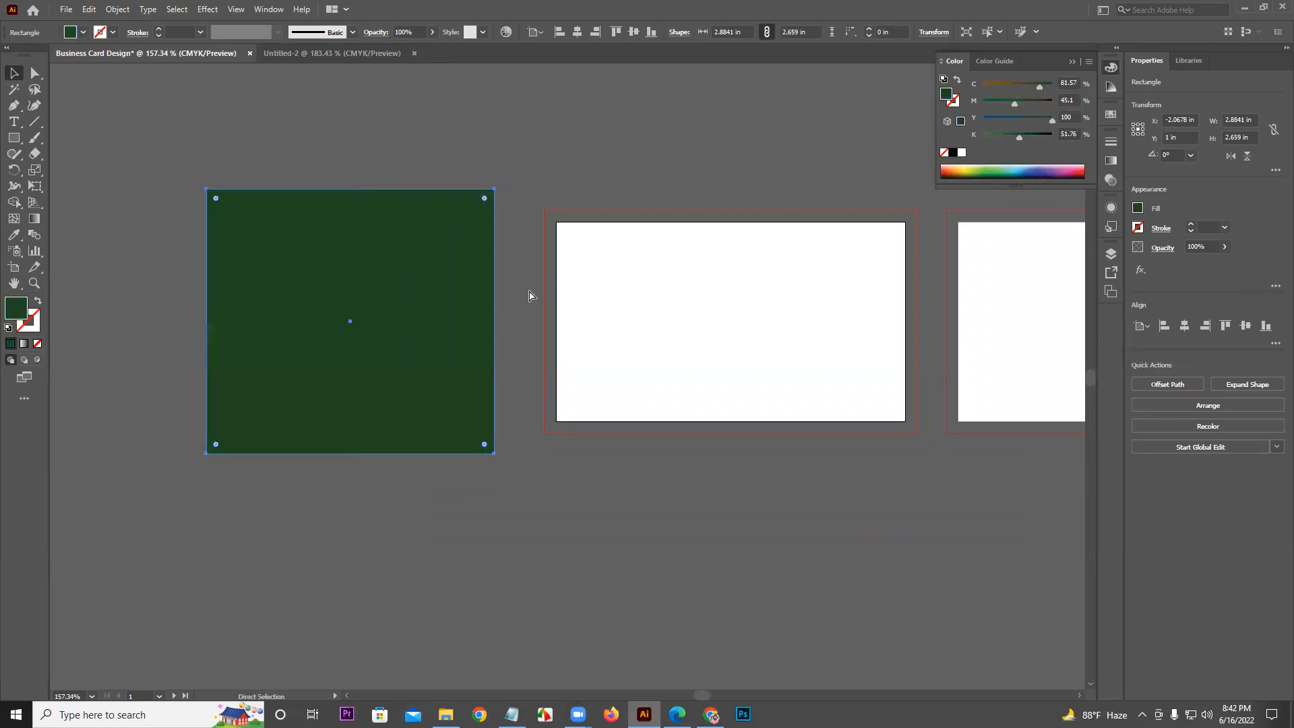
pyautogui.hotkey('ctrl', '[')
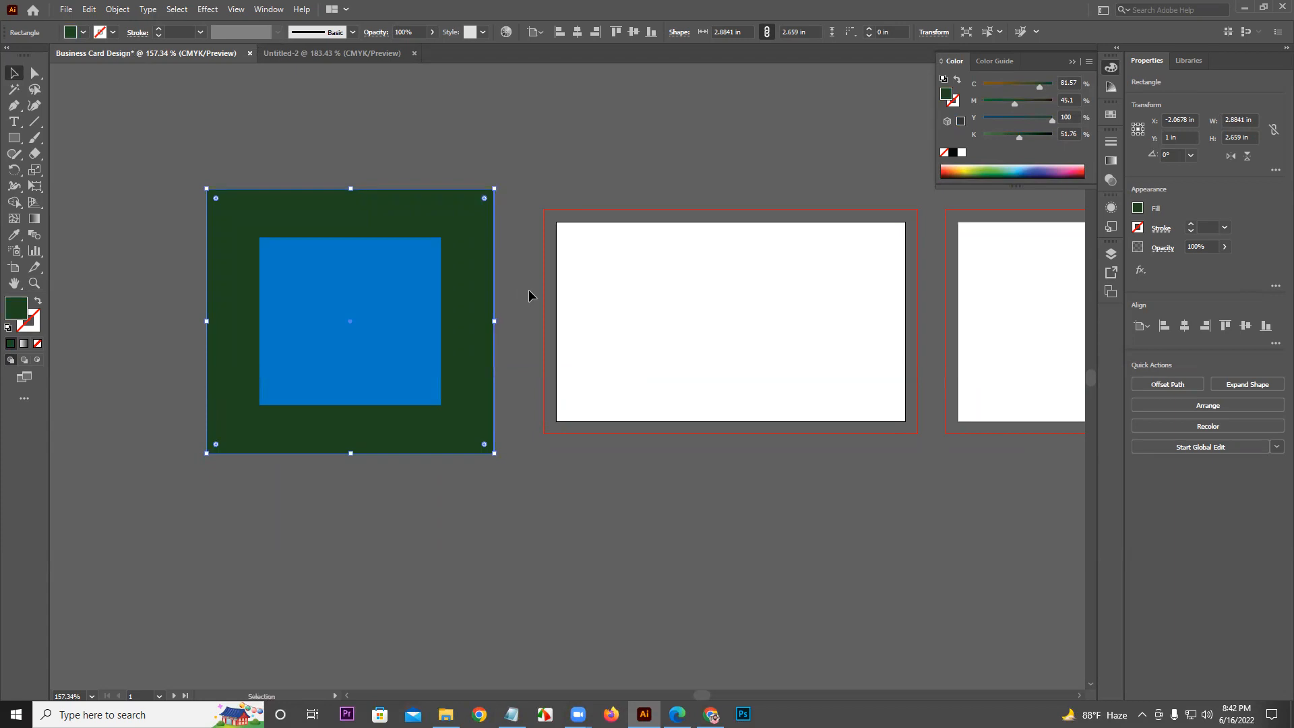
pyautogui.click(522, 197)
# Draw a dark green five-pointed star about 5.7 by 5.4 in on the outer side of the green and blue rectangles
pyautogui.press('z')
pyautogui.moveTo(469, 270); pyautogui.dragTo(889, 382)
pyautogui.press('space')
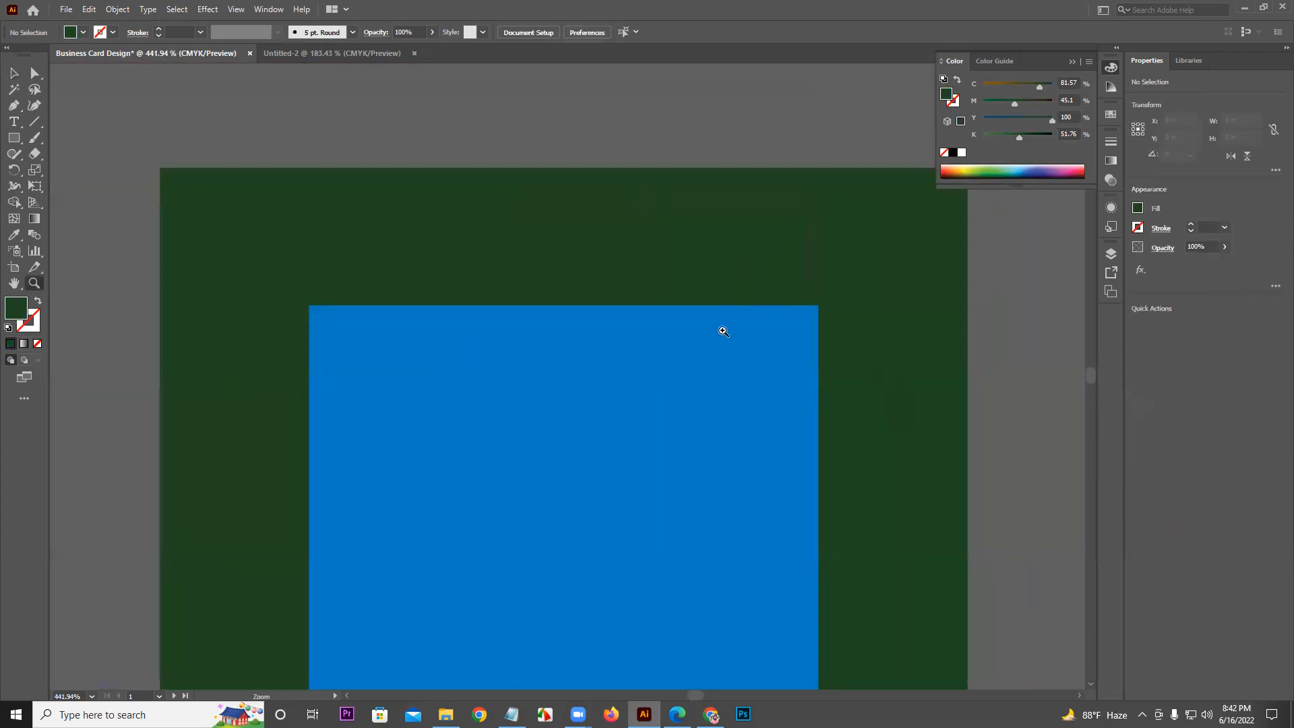
pyautogui.moveTo(754, 379); pyautogui.dragTo(514, 454)
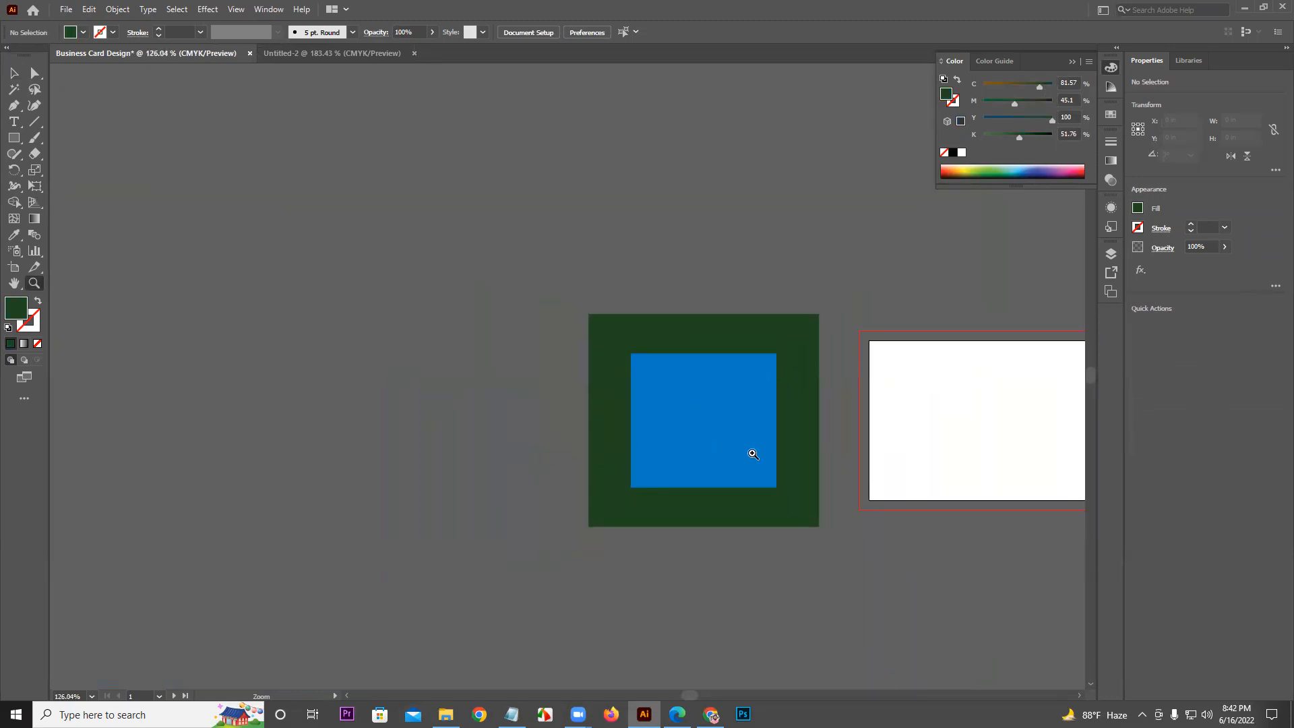
pyautogui.press('space')
pyautogui.moveTo(759, 452); pyautogui.dragTo(606, 445)
pyautogui.click(10, 140)
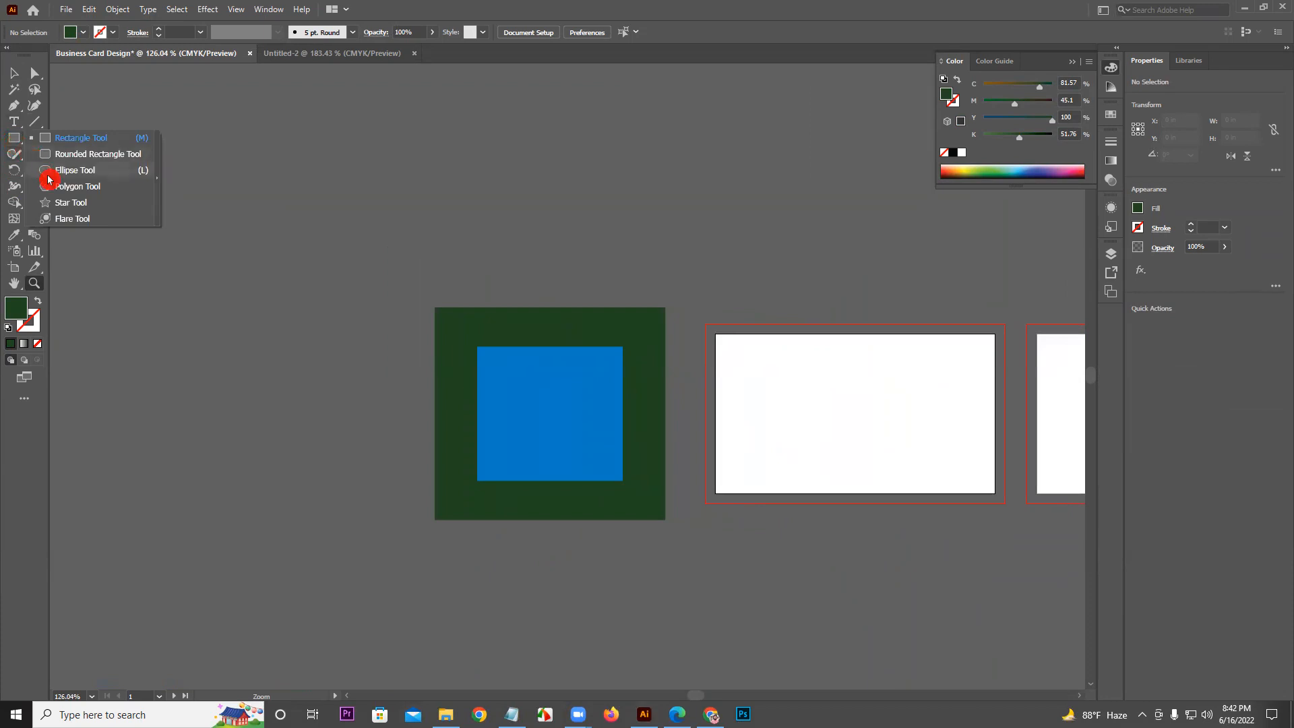
pyautogui.click(70, 202)
pyautogui.press('space')
pyautogui.moveTo(217, 266); pyautogui.dragTo(386, 266)
pyautogui.moveTo(369, 403); pyautogui.dragTo(509, 595)
# Place a copy of the star in front of it, scaled down from the centre and filled coral red
pyautogui.click(11, 76)
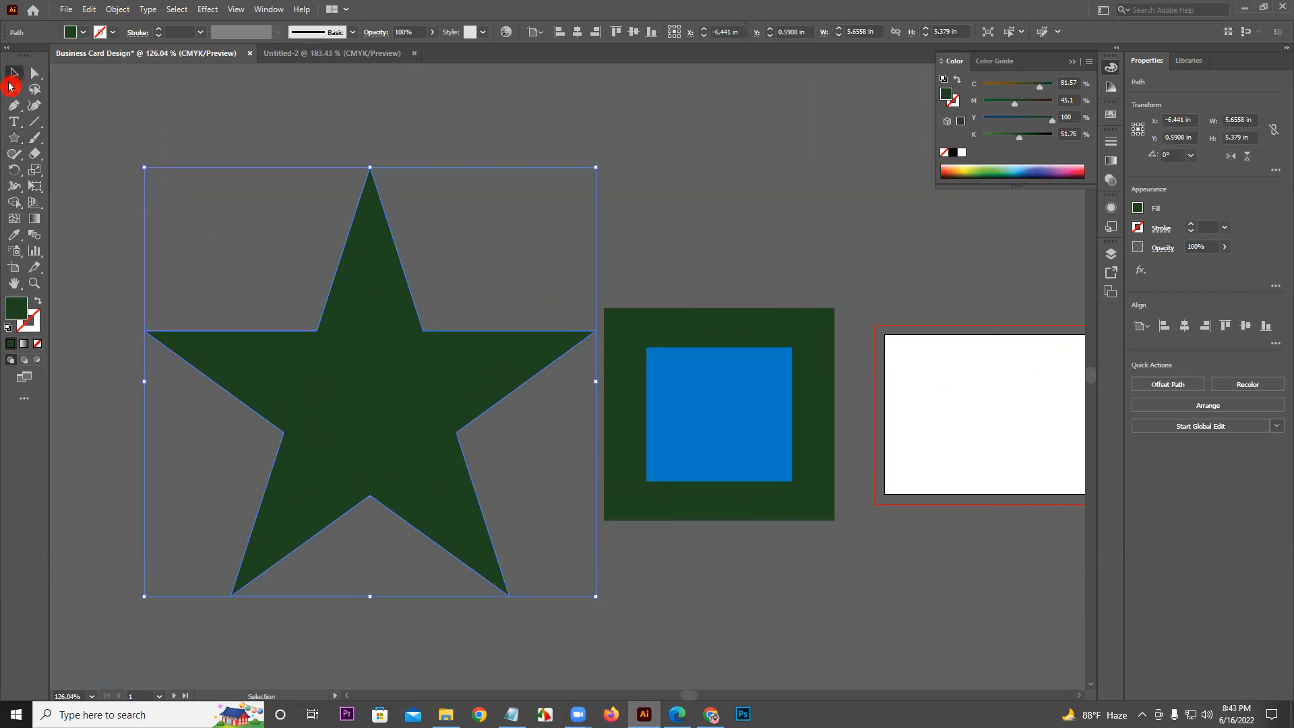
pyautogui.moveTo(596, 168); pyautogui.dragTo(545, 215)
pyautogui.moveTo(966, 168); pyautogui.dragTo(945, 168)
pyautogui.click(572, 277)
# Delete both stars and both rectangles beside the artboards
pyautogui.press('z')
pyautogui.moveTo(377, 429); pyautogui.dragTo(560, 384)
pyautogui.click(13, 73)
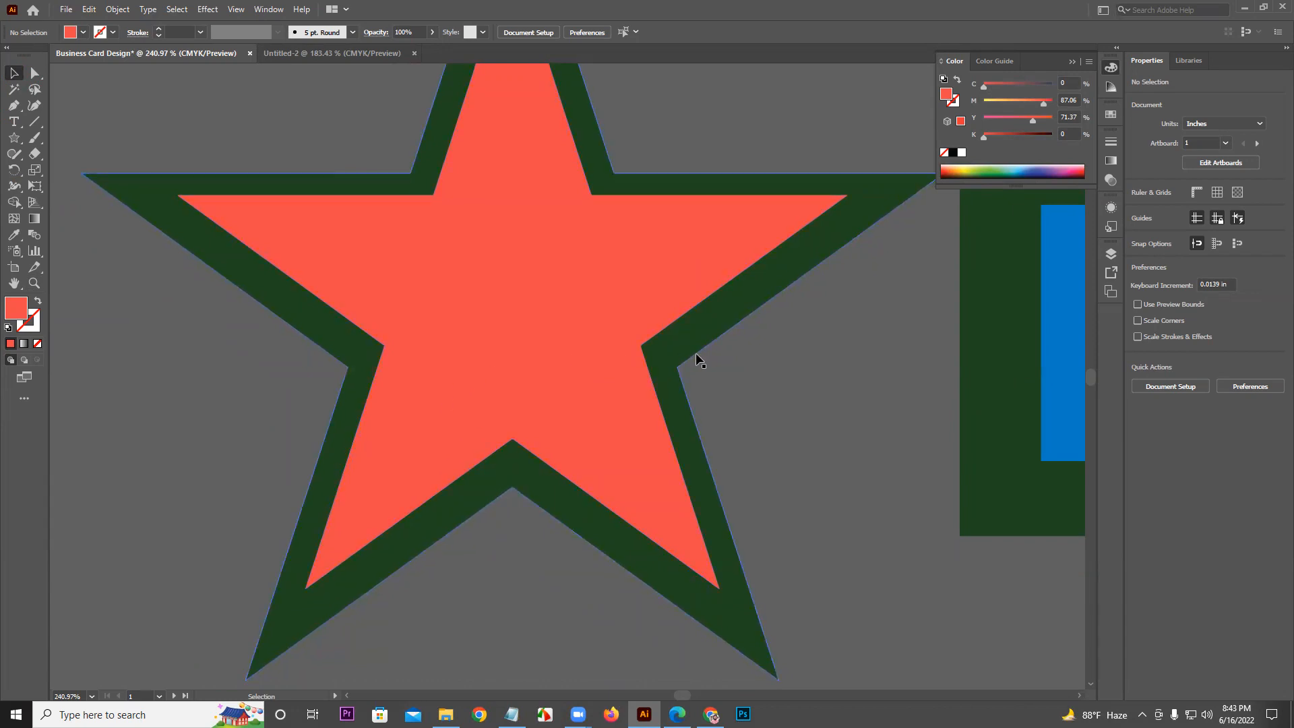
pyautogui.press('z')
pyautogui.moveTo(728, 318); pyautogui.dragTo(566, 357)
pyautogui.moveTo(686, 373); pyautogui.dragTo(465, 386)
pyautogui.click(13, 73)
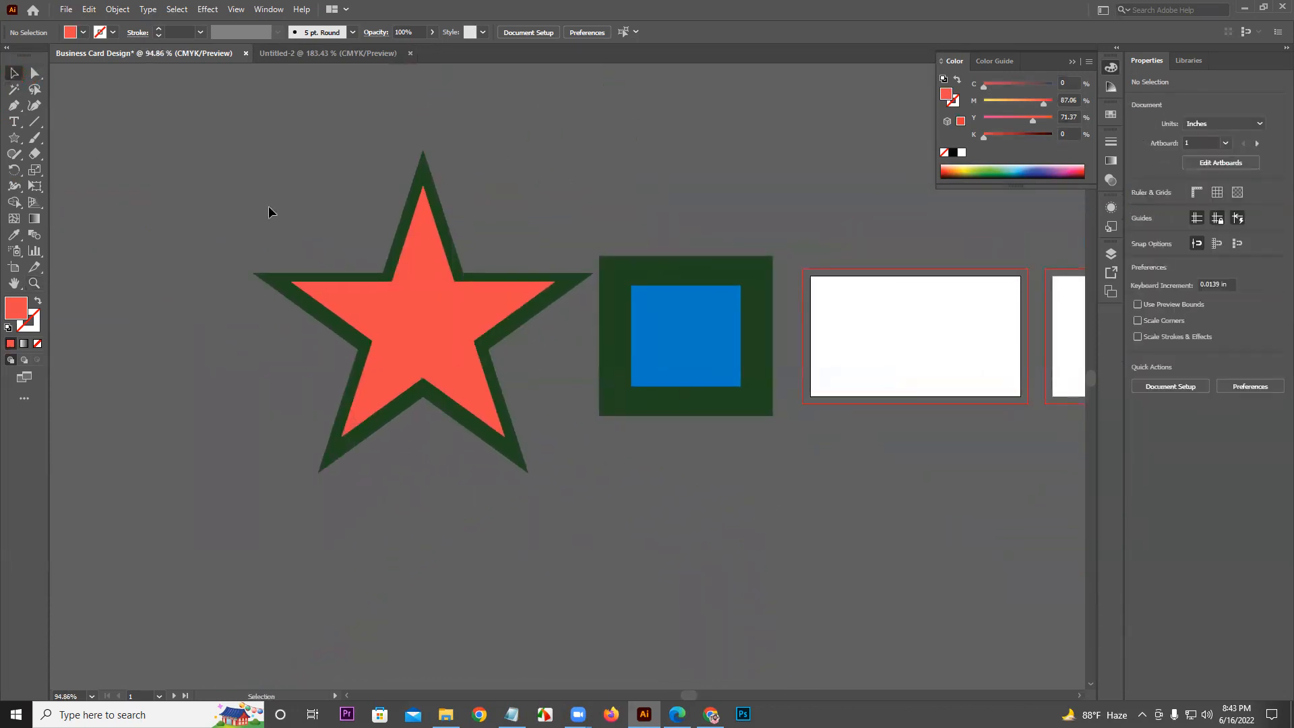
pyautogui.hotkey('ctrl', 'a')
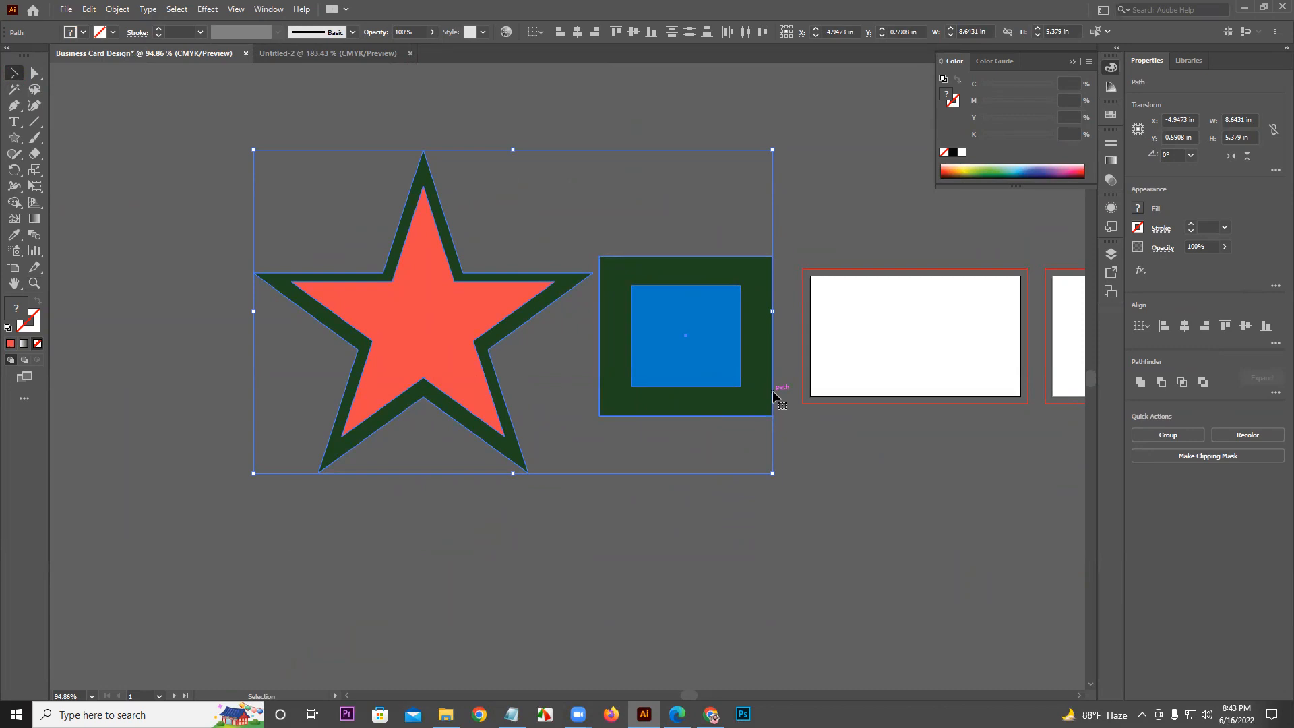
pyautogui.press('Delete')
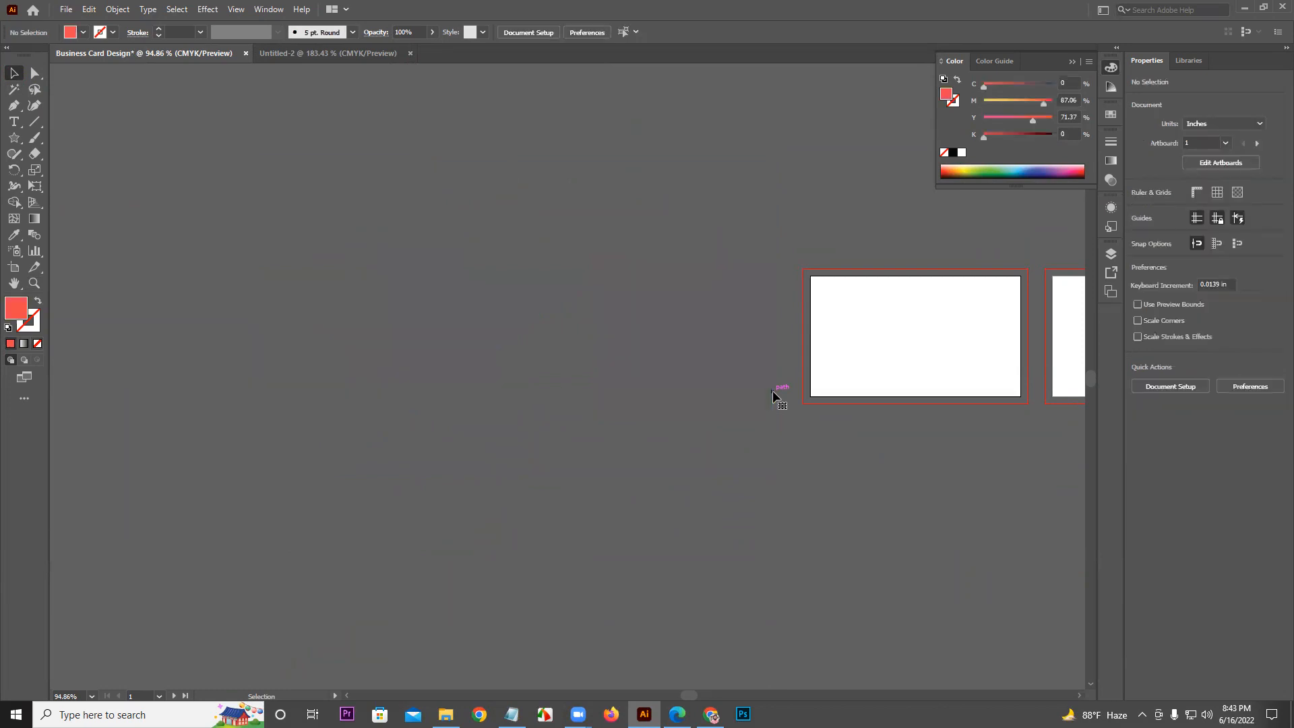
# Draw a coral red rectangle about 5.8 by 3.2 in beside the first artboard
pyautogui.click(16, 137)
pyautogui.click(101, 137)
pyautogui.moveTo(400, 245); pyautogui.dragTo(747, 435)
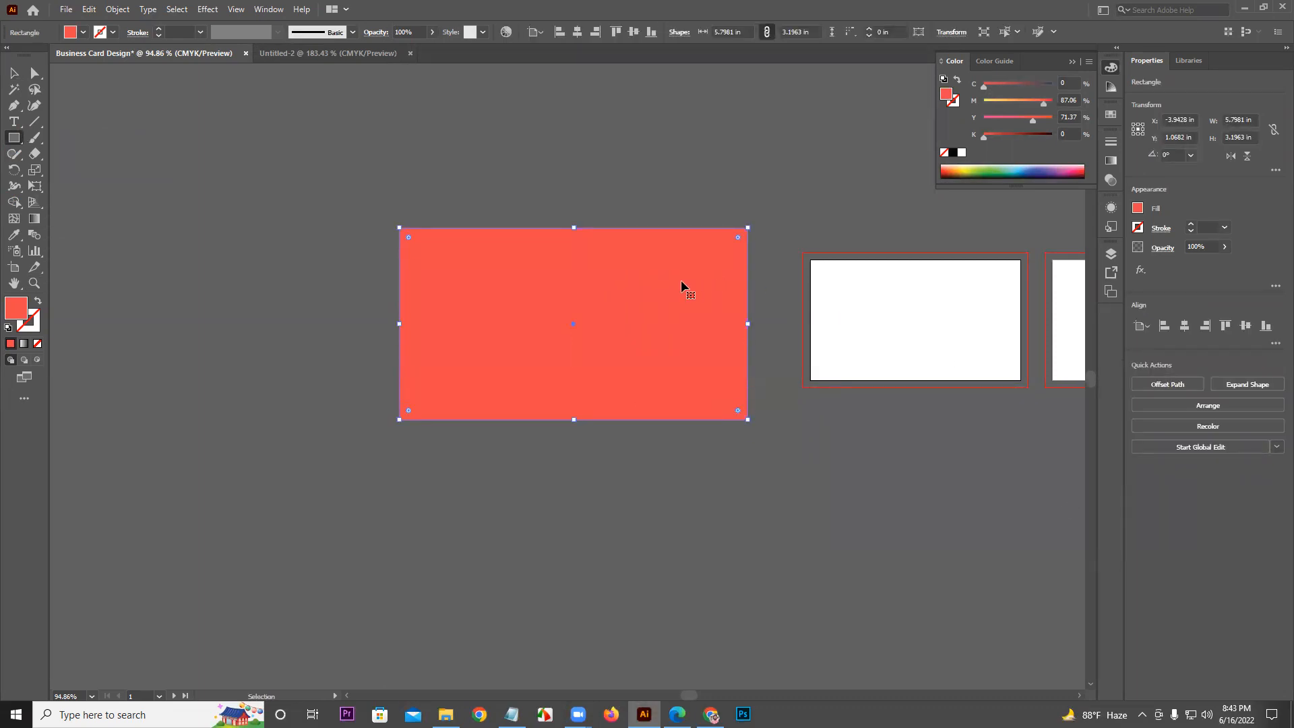
# Place a centred copy of the red rectangle in front, scaled down to about 4.6 by 2.5 in and filled yellow-green
pyautogui.moveTo(747, 228); pyautogui.dragTo(713, 248)
pyautogui.click(970, 165)
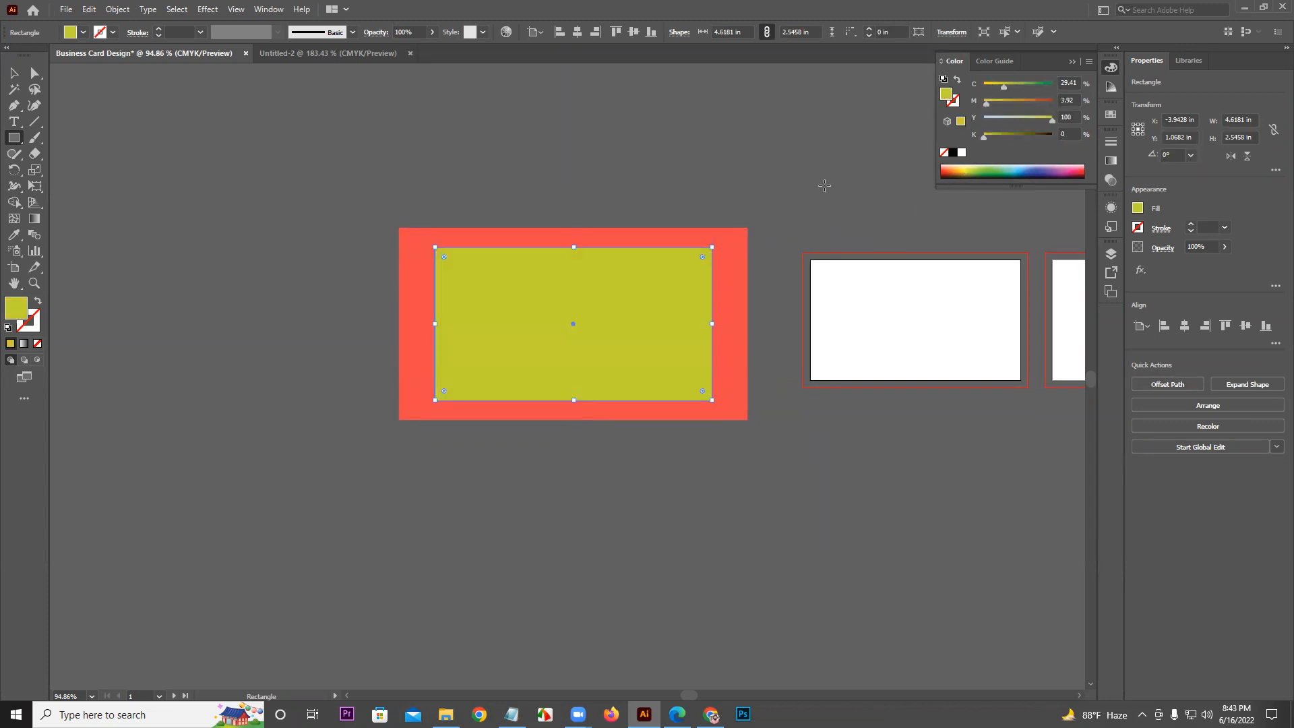
pyautogui.click(737, 346)
pyautogui.click(678, 377)
pyautogui.click(13, 72)
pyautogui.click(231, 132)
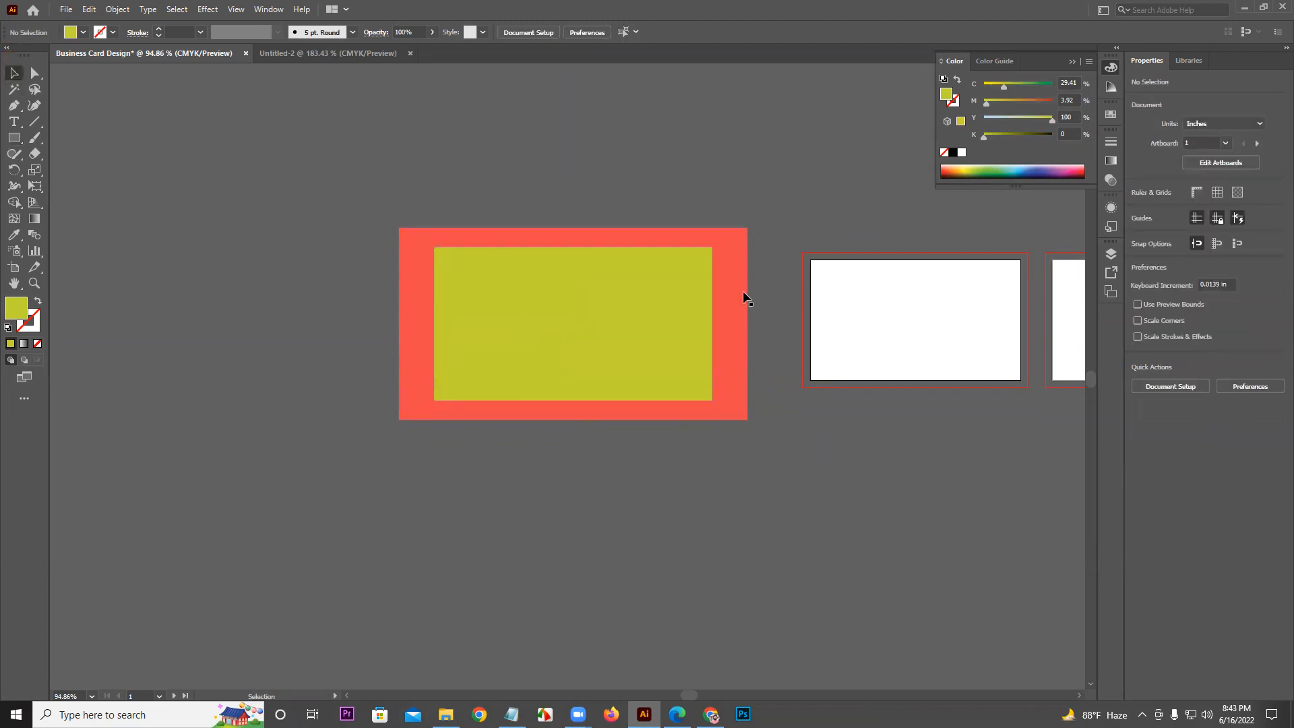
# Delete the yellow-green inner rectangle and select the red one
pyautogui.click(685, 291)
pyautogui.press('Delete')
pyautogui.click(684, 292)
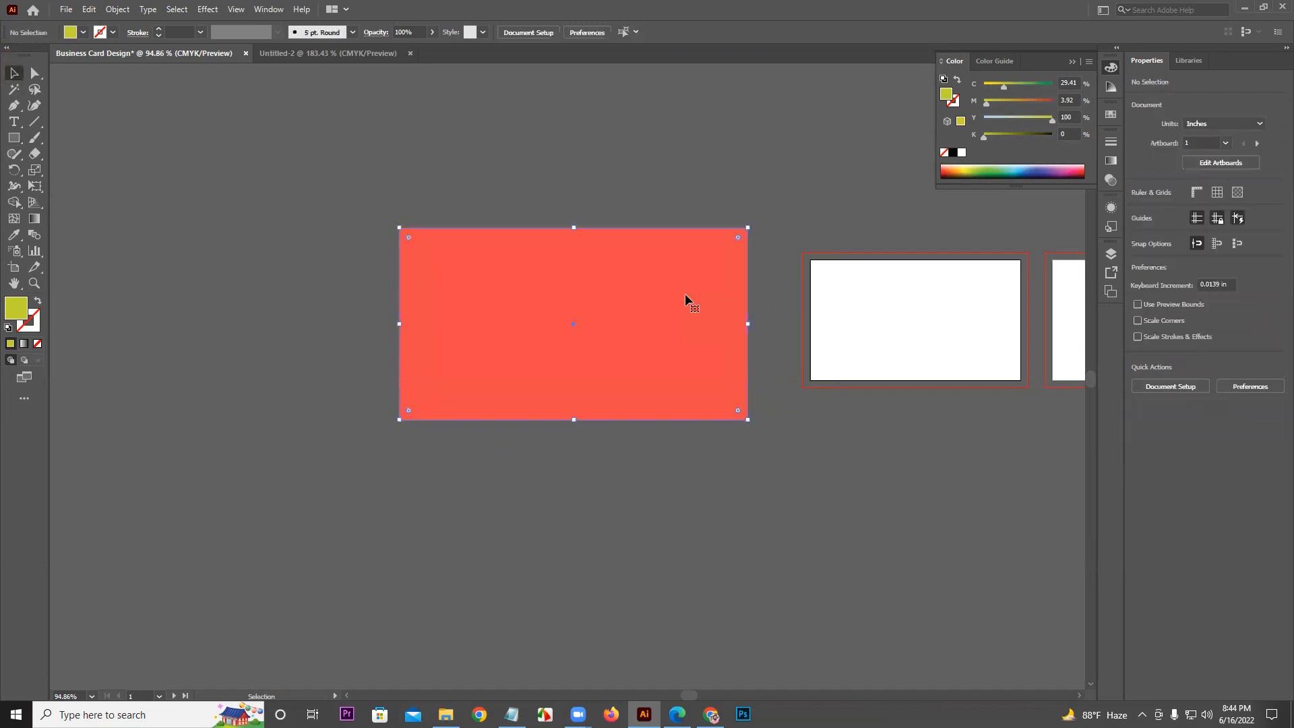
# Start an Offset Path on the red rectangle and preview it with an offset of -0.25 in
pyautogui.click(125, 10)
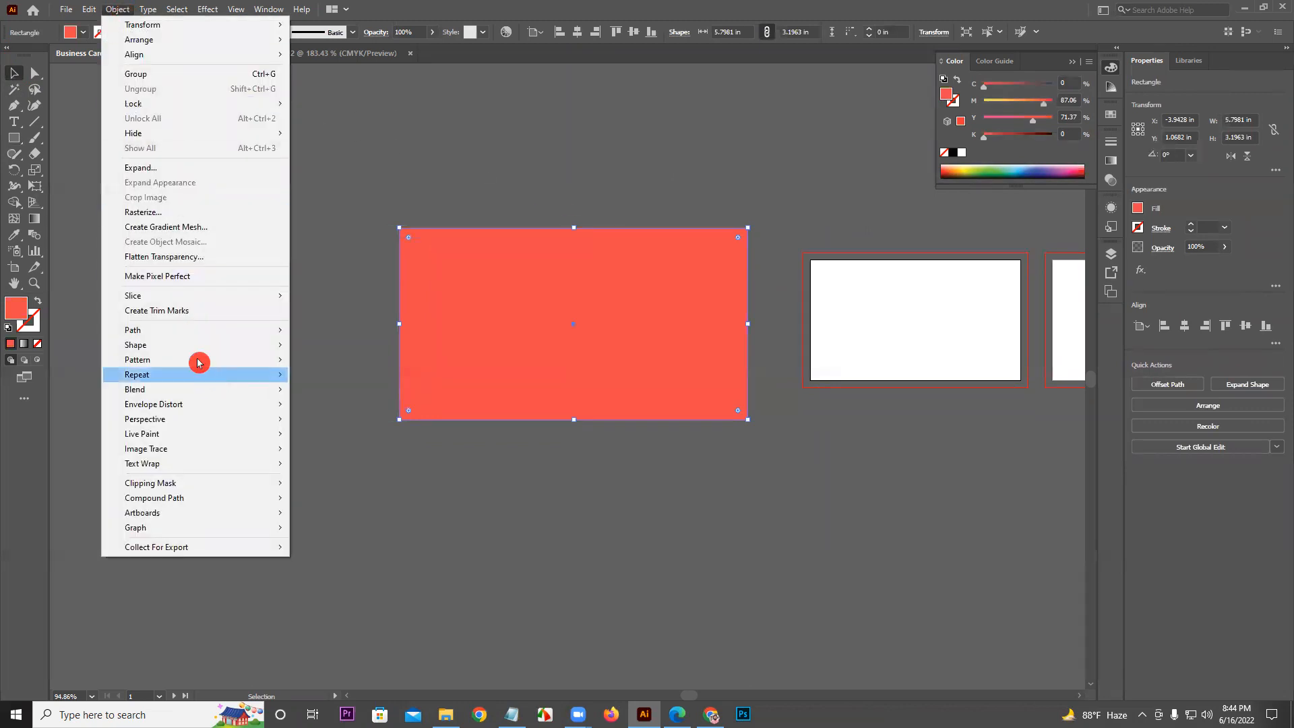
pyautogui.moveTo(173, 336)
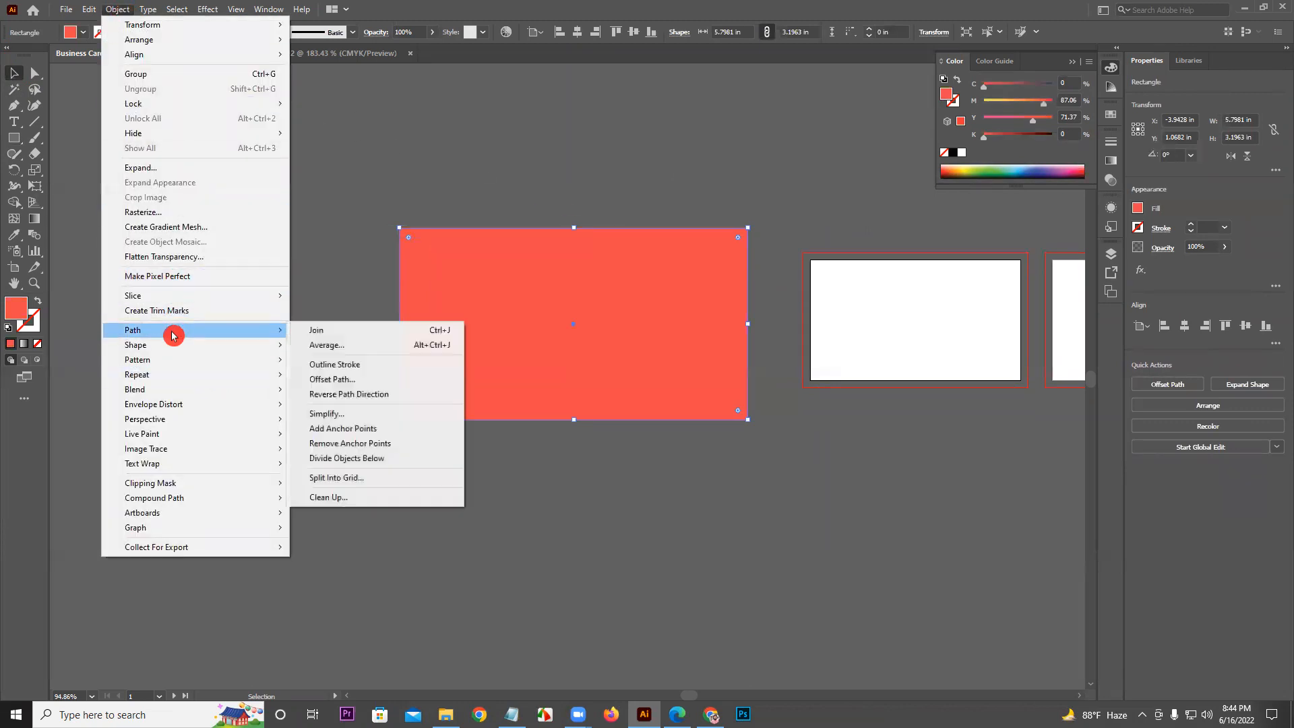
pyautogui.click(346, 378)
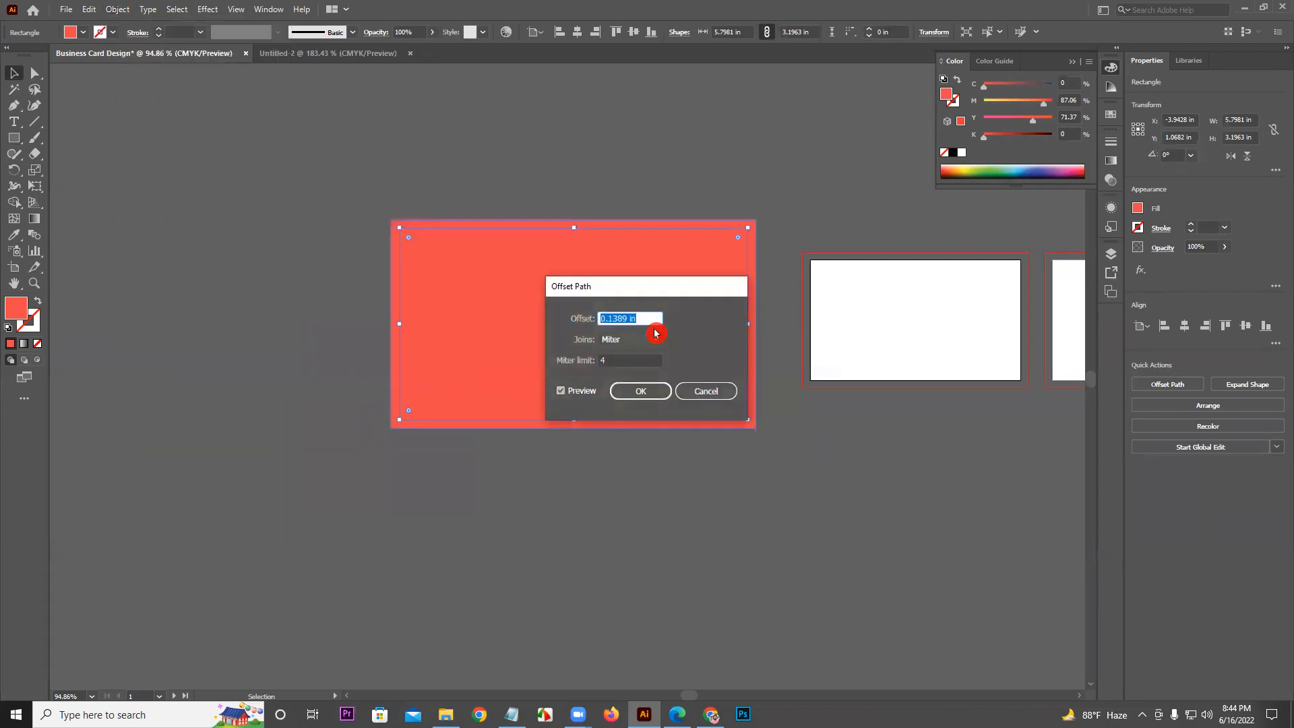
pyautogui.moveTo(649, 320); pyautogui.dragTo(539, 340)
pyautogui.write('-0.25')
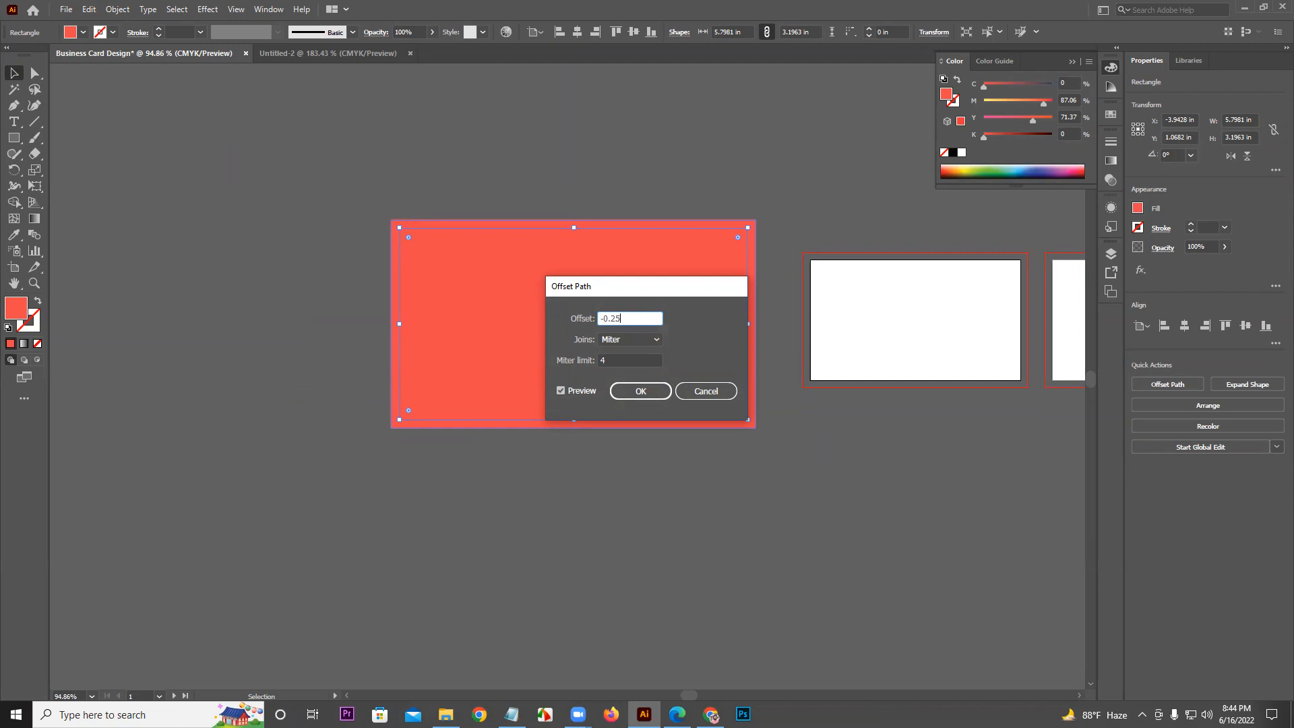
pyautogui.click(567, 395)
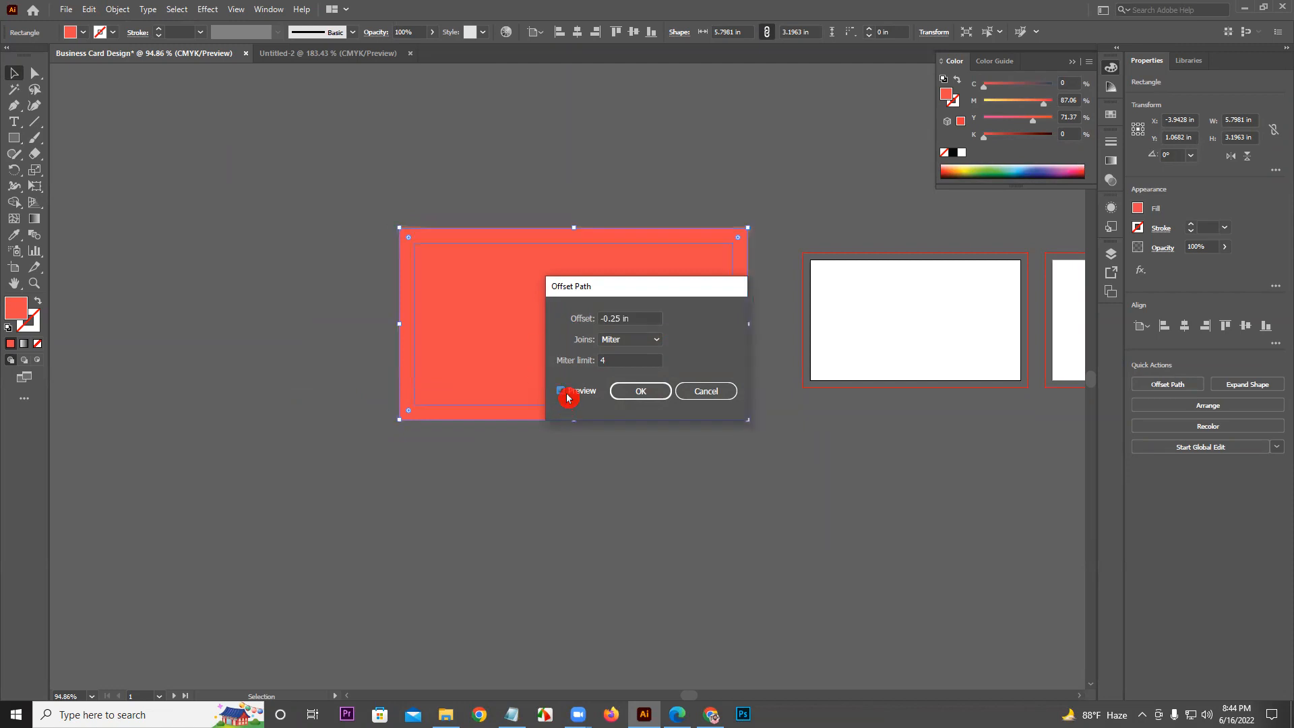
# Apply the path offset at -0.5 in and fill the resulting inner rectangle with gold
pyautogui.moveTo(630, 318); pyautogui.dragTo(611, 318)
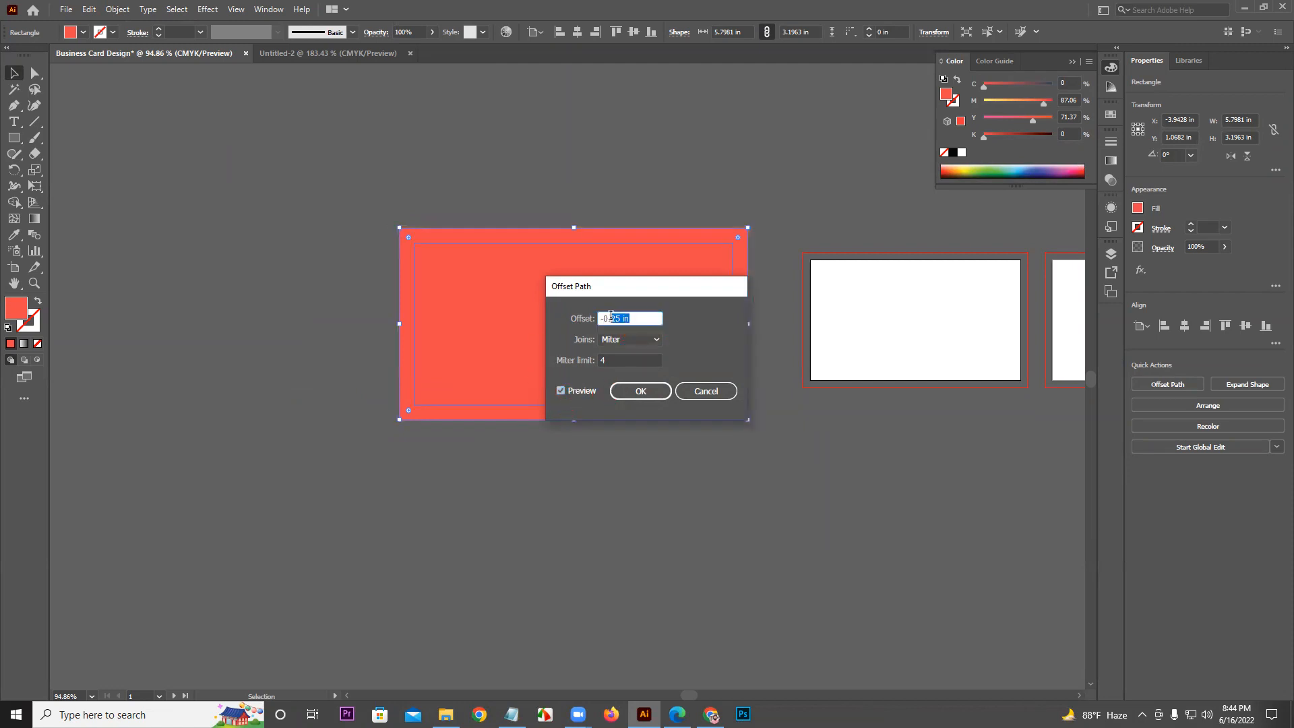
pyautogui.write('5')
pyautogui.click(578, 395)
pyautogui.click(577, 395)
pyautogui.click(626, 396)
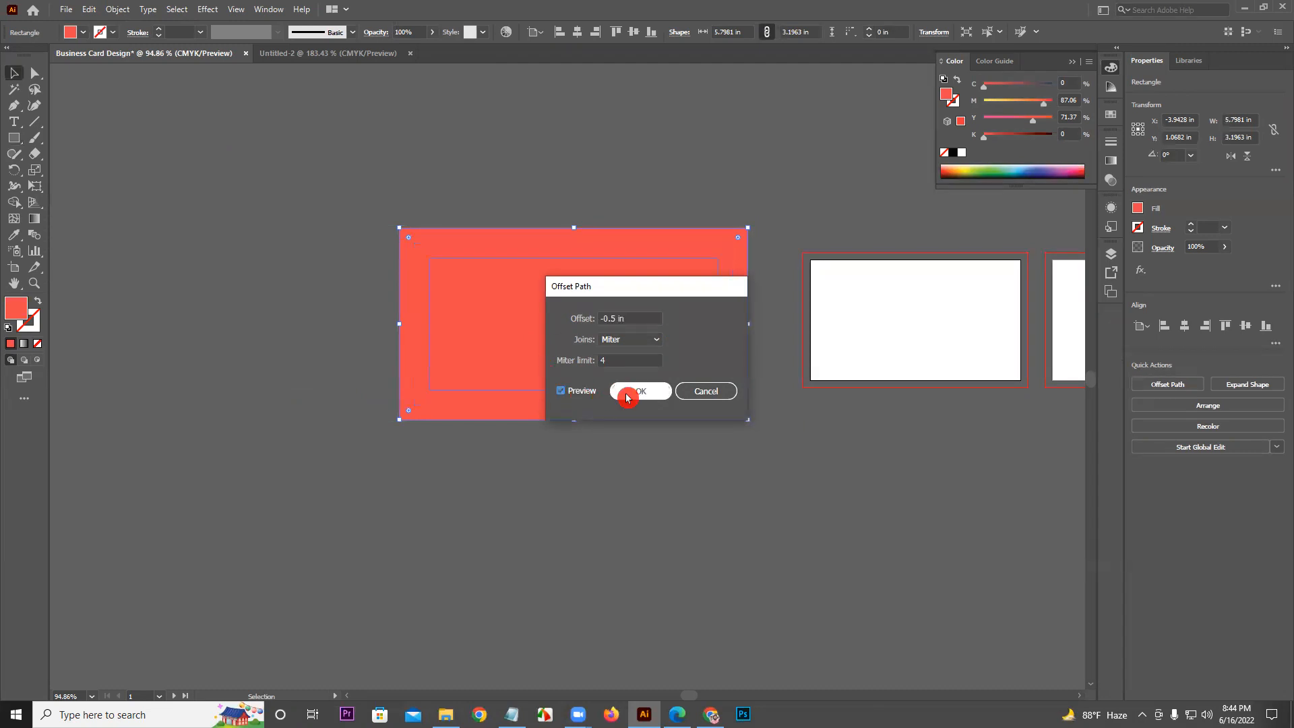
pyautogui.click(963, 168)
pyautogui.click(686, 171)
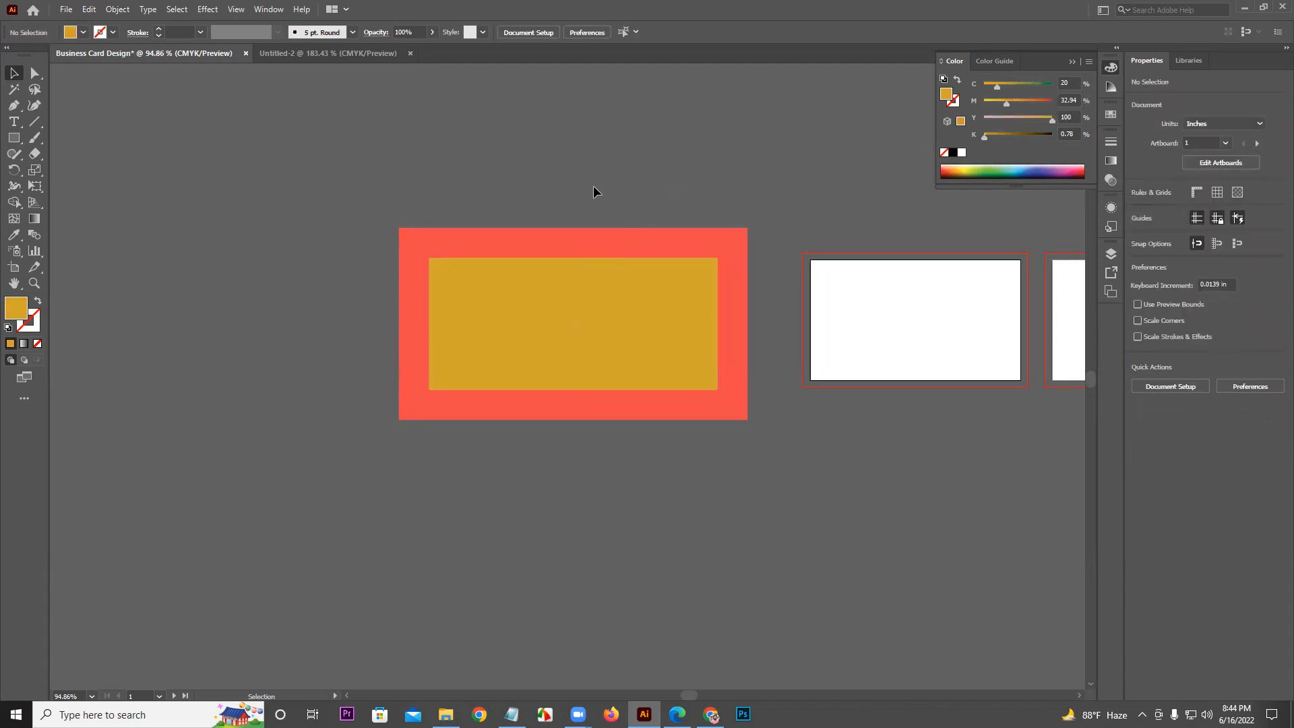
# Delete the red rectangle together with its gold inset
pyautogui.press('z')
pyautogui.moveTo(502, 281); pyautogui.dragTo(646, 242)
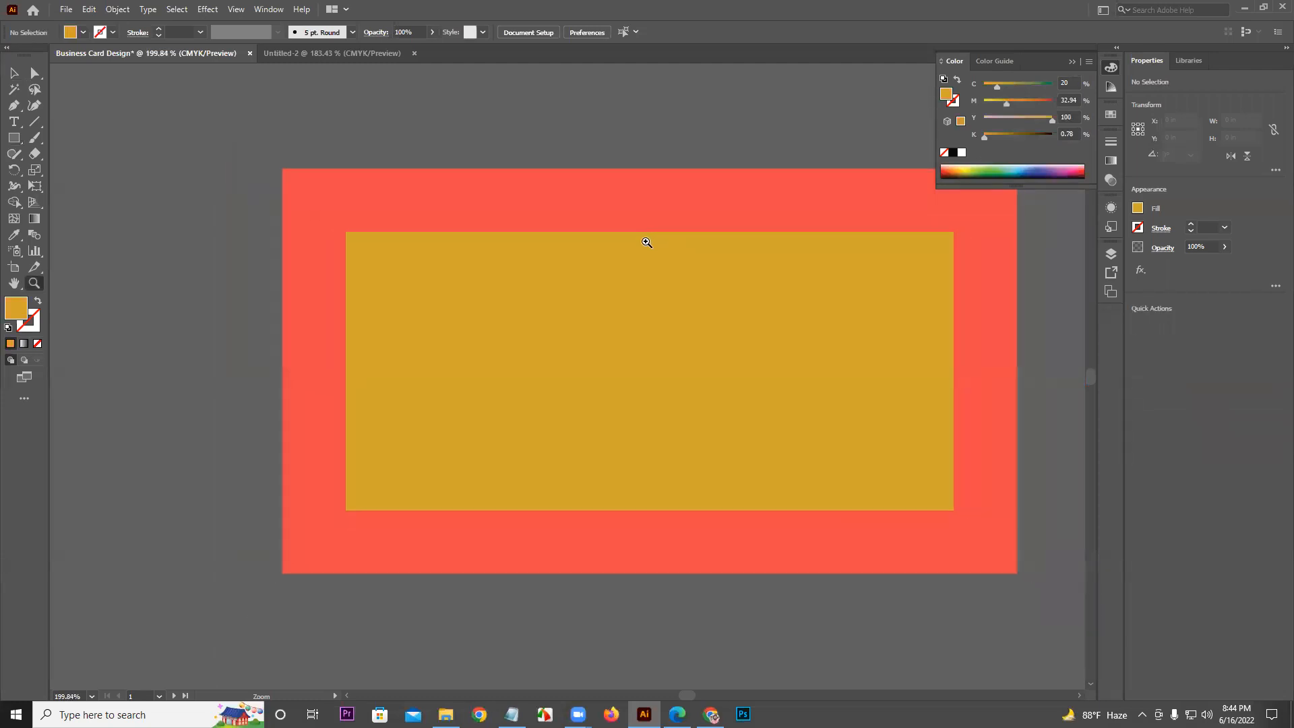
pyautogui.press('space')
pyautogui.moveTo(766, 272); pyautogui.dragTo(413, 276)
pyautogui.moveTo(708, 244); pyautogui.dragTo(611, 236)
pyautogui.click(13, 73)
pyautogui.moveTo(297, 112); pyautogui.dragTo(451, 358)
pyautogui.press('Delete')
# Create a gold 3.5 by 2 in rectangle and centre it horizontally and vertically on the first artboard
pyautogui.press('space')
pyautogui.moveTo(532, 393); pyautogui.dragTo(265, 369)
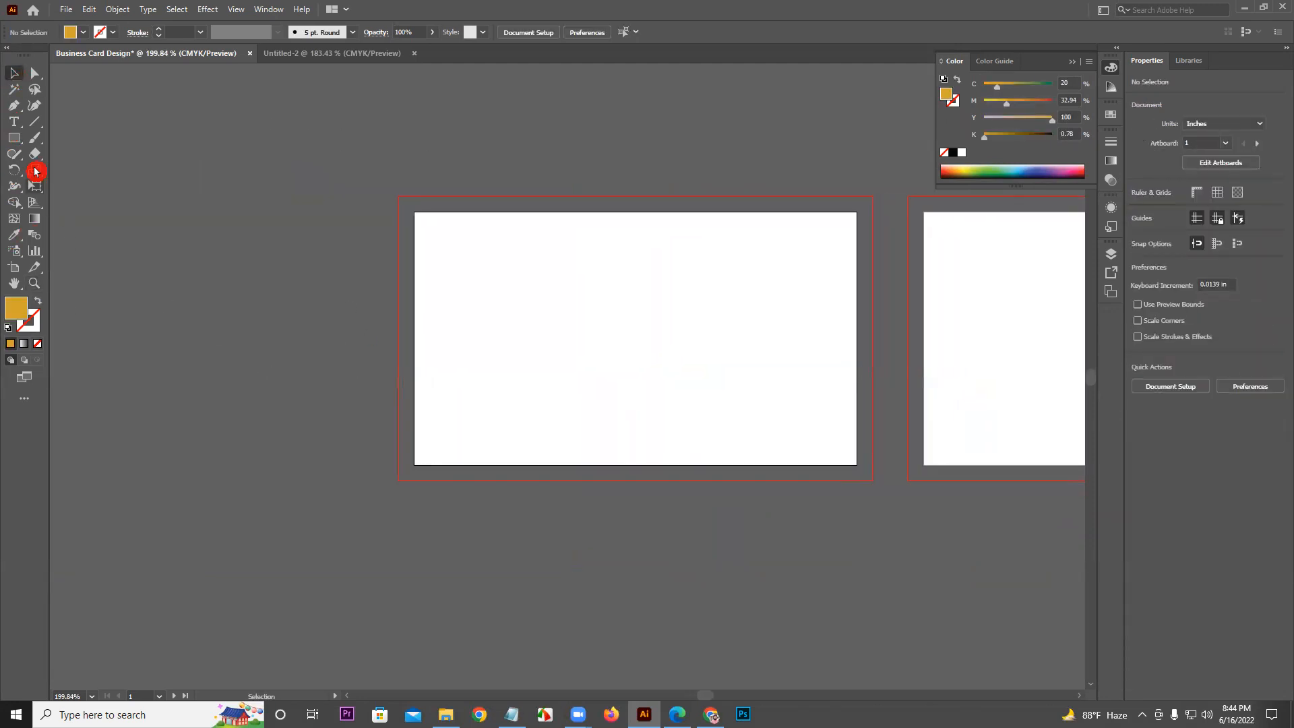
pyautogui.click(13, 138)
pyautogui.moveTo(414, 212)
pyautogui.mouseDown()
pyautogui.moveTo(870, 484)
pyautogui.moveTo(866, 464)
pyautogui.moveTo(848, 464)
pyautogui.mouseUp()
pyautogui.hotkey('ctrl', 'z')
pyautogui.click(688, 358)
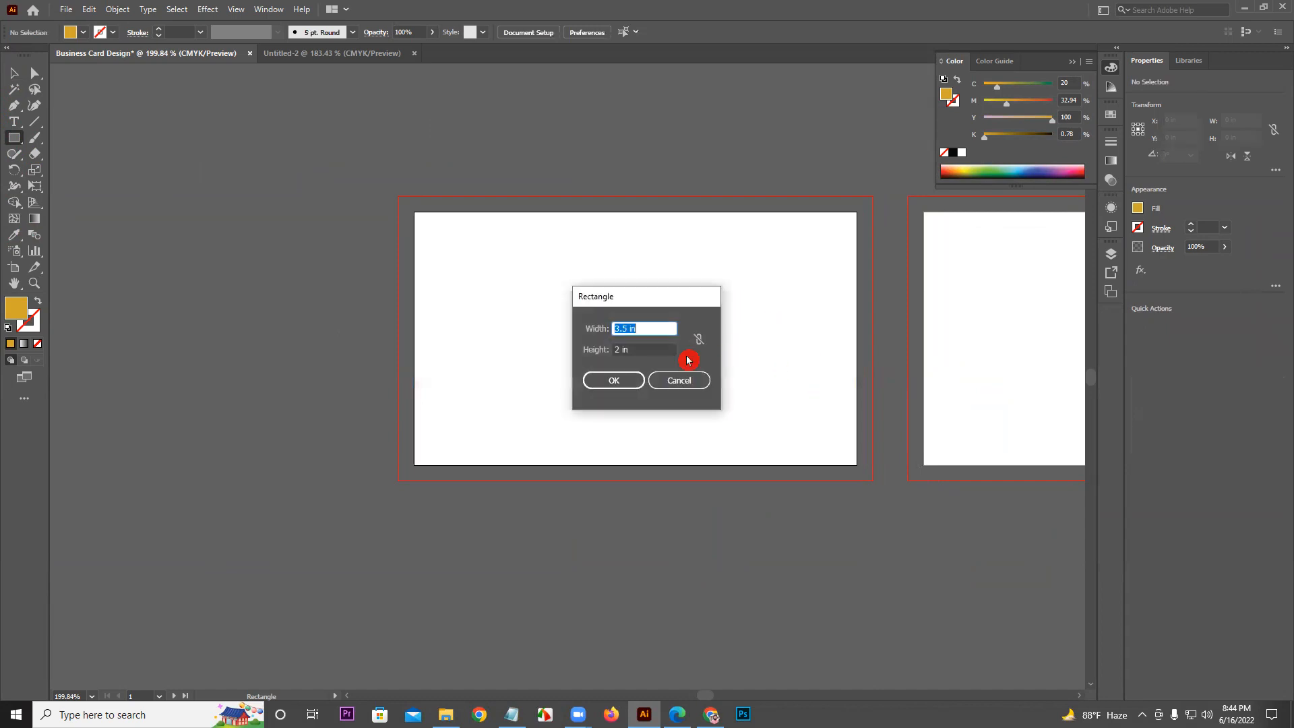
pyautogui.click(632, 380)
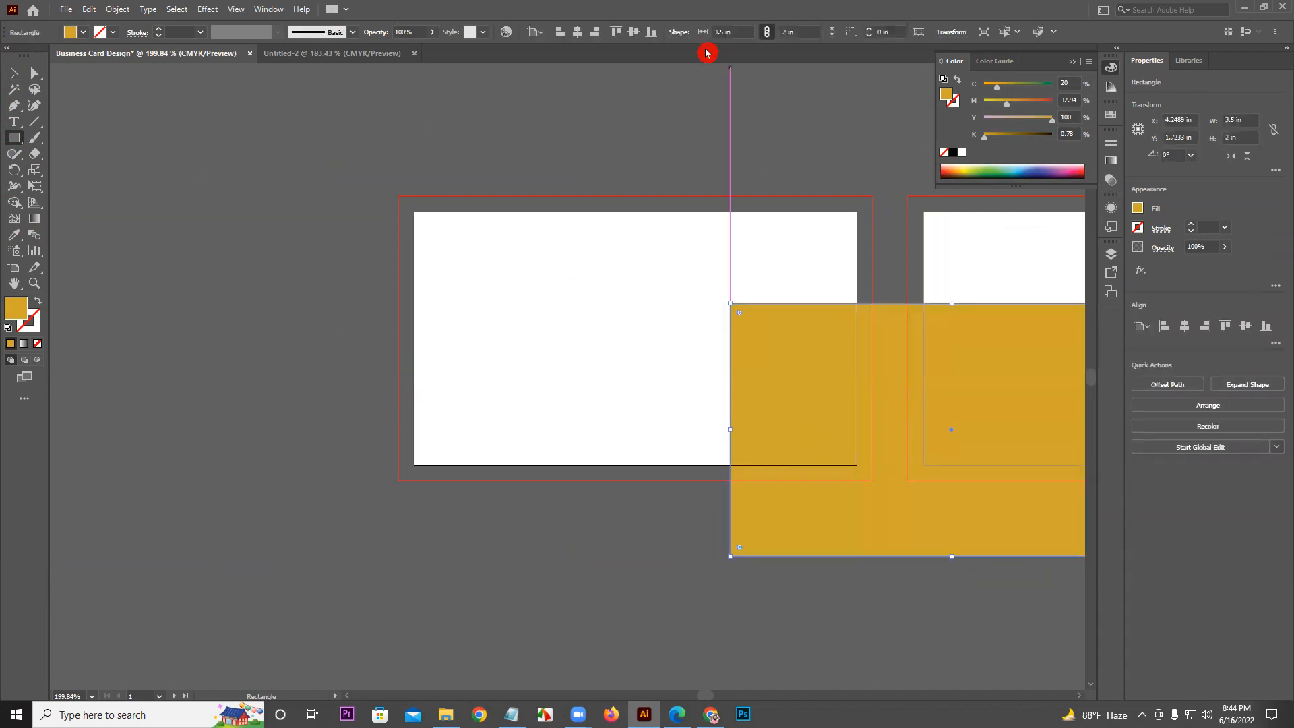
pyautogui.click(633, 34)
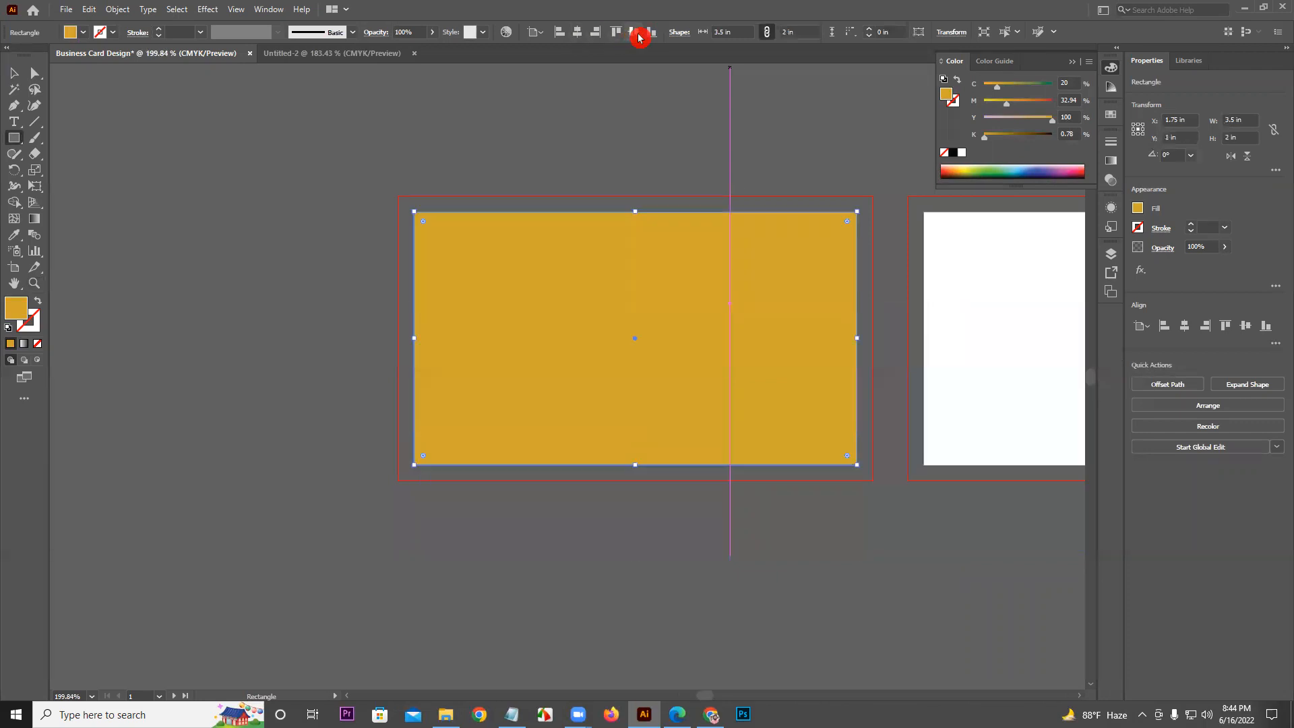
pyautogui.click(14, 73)
pyautogui.click(104, 158)
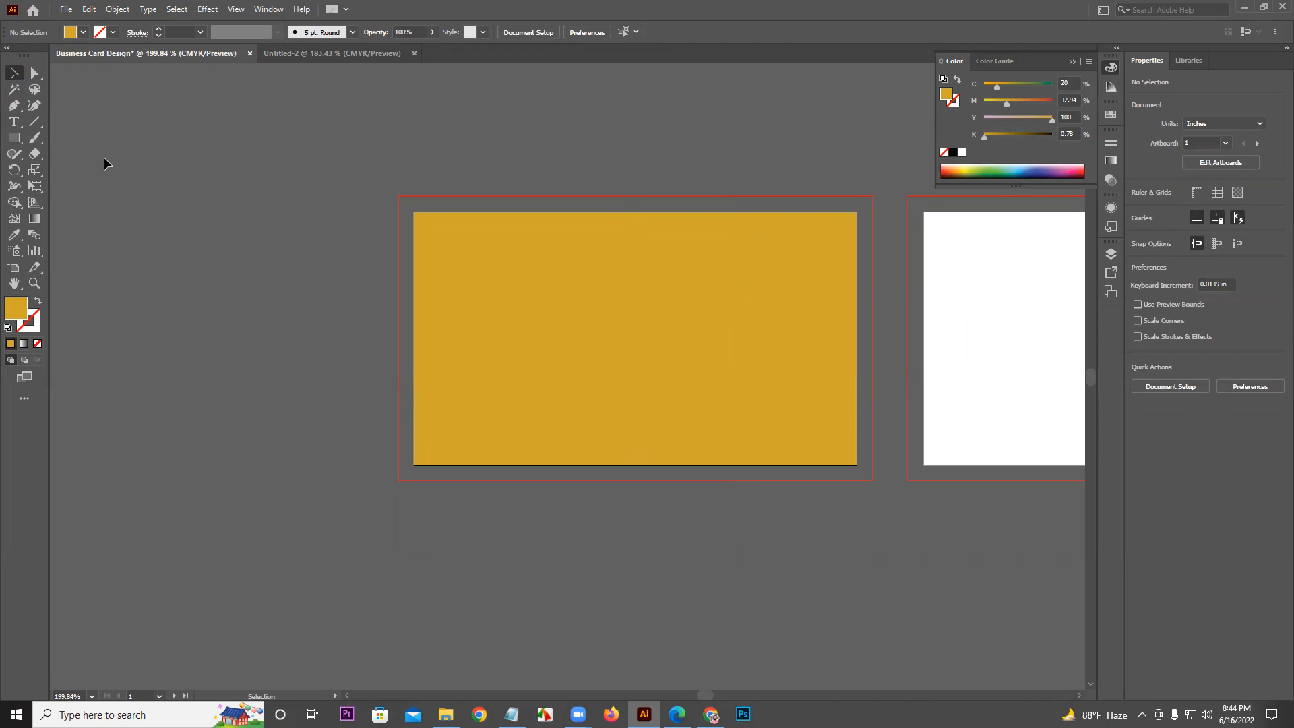
# Offset the gold rectangle's path by -0.125 in and convert the resulting inner rectangle into guides
pyautogui.click(117, 8)
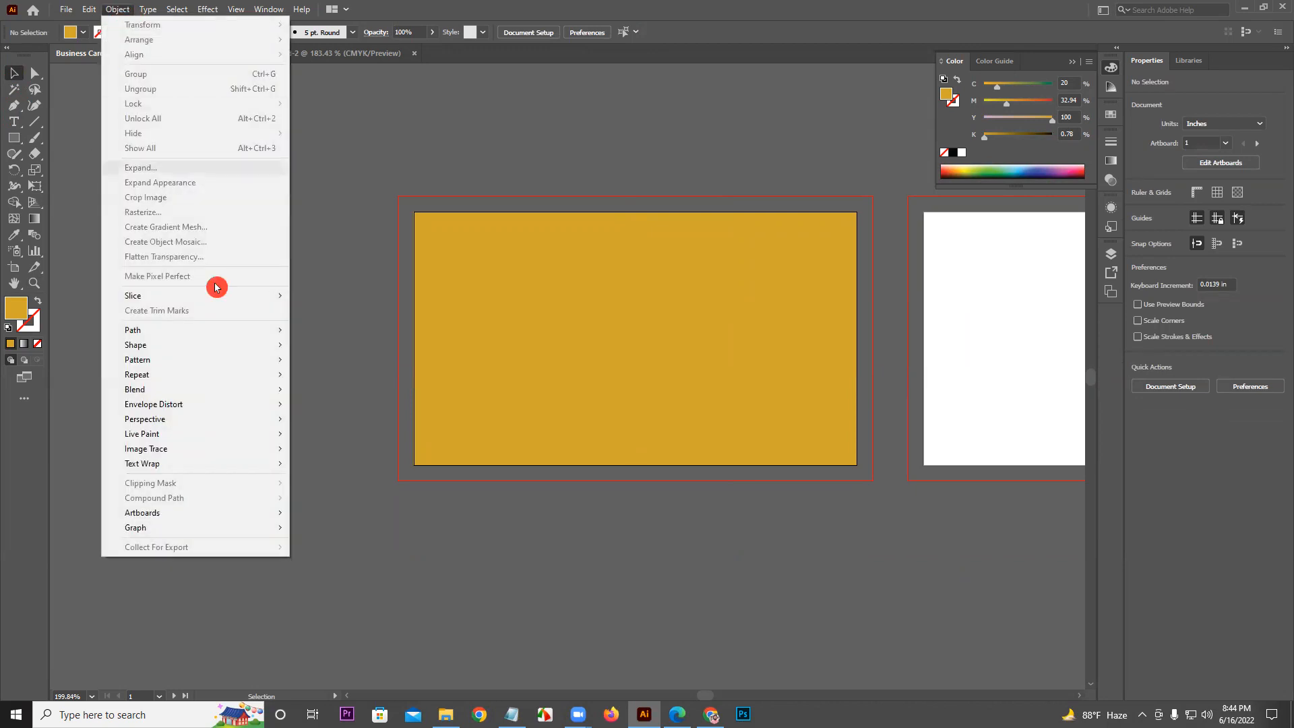
pyautogui.moveTo(225, 331)
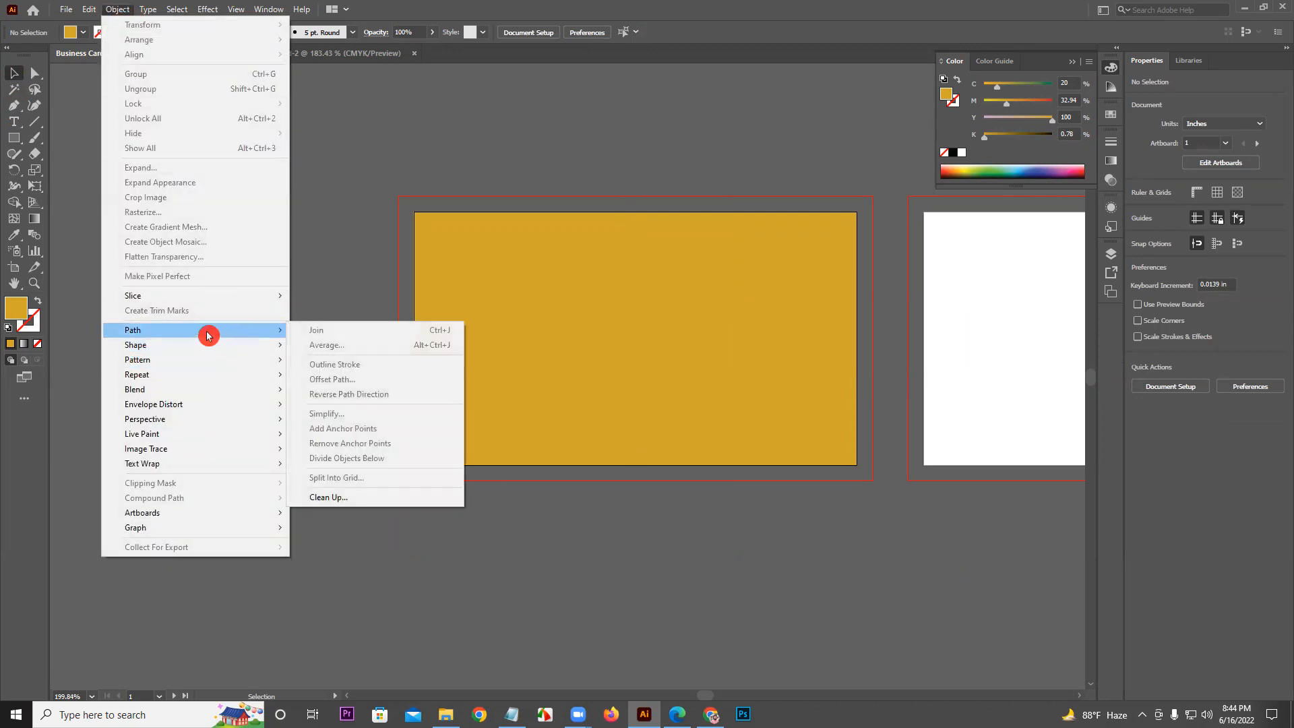
pyautogui.click(565, 214)
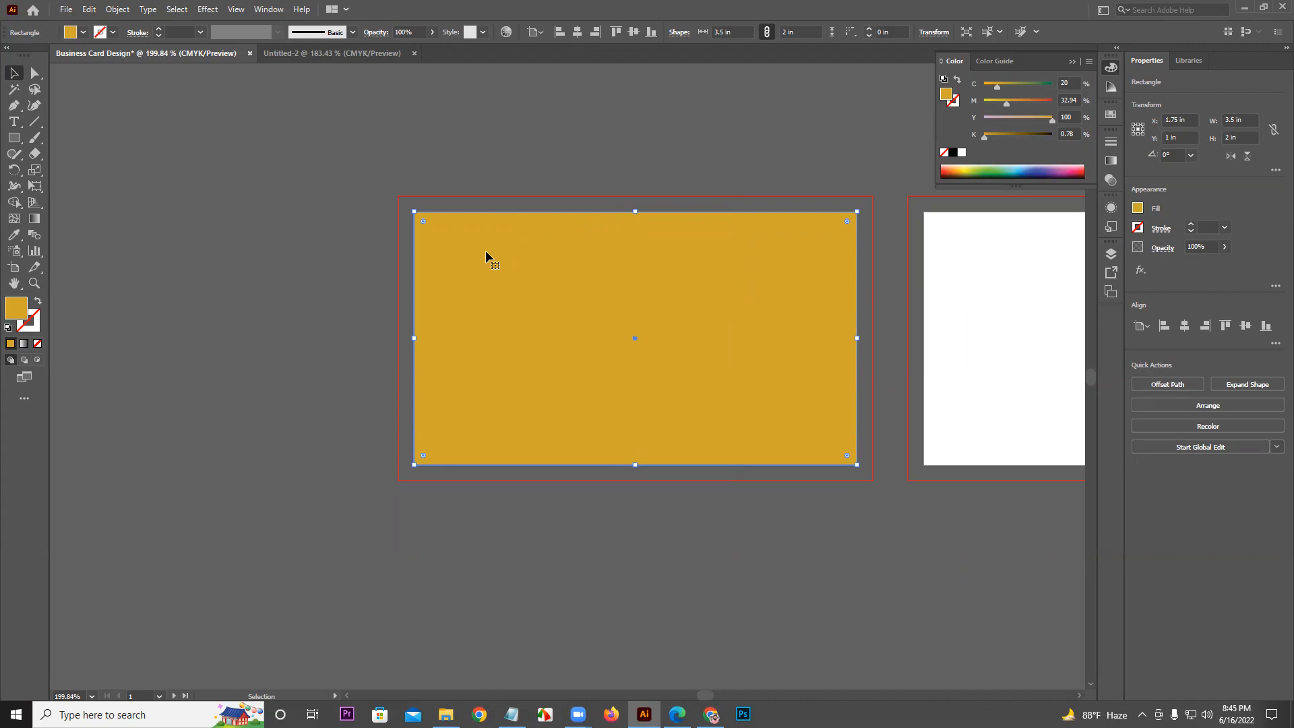
pyautogui.click(88, 10)
pyautogui.click(112, 9)
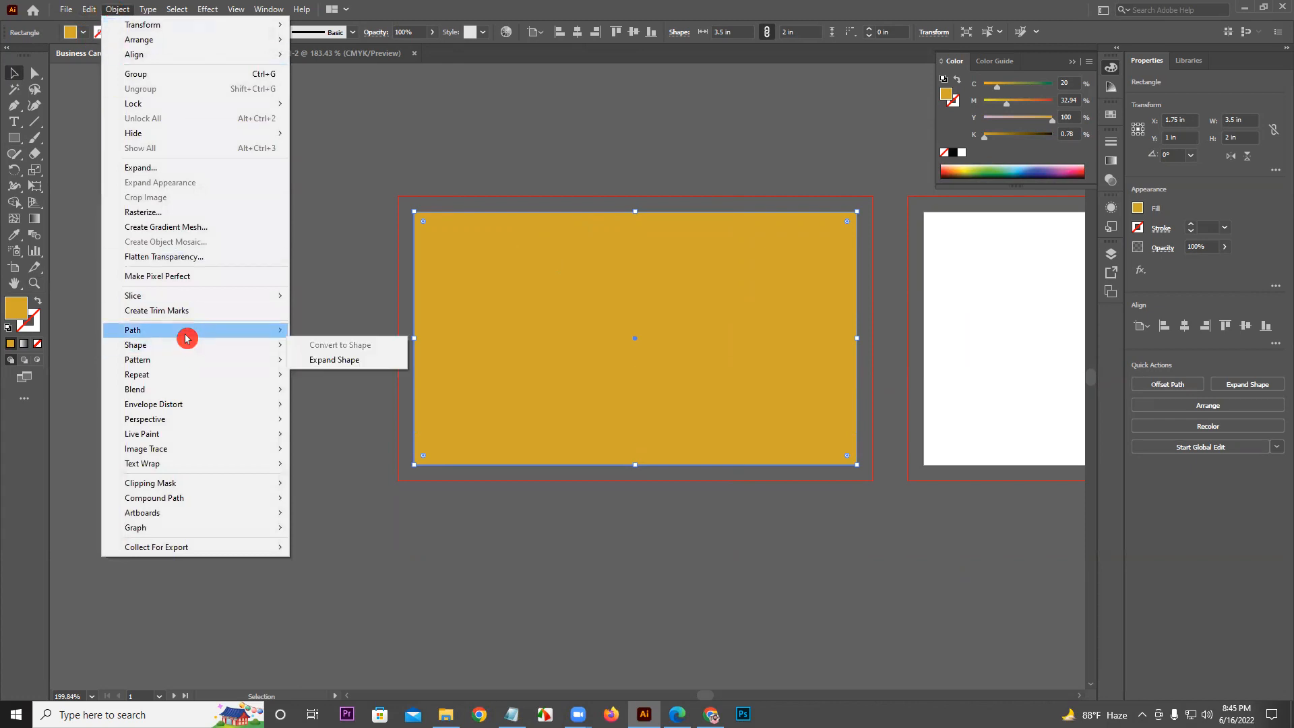
pyautogui.moveTo(187, 331)
pyautogui.click(376, 379)
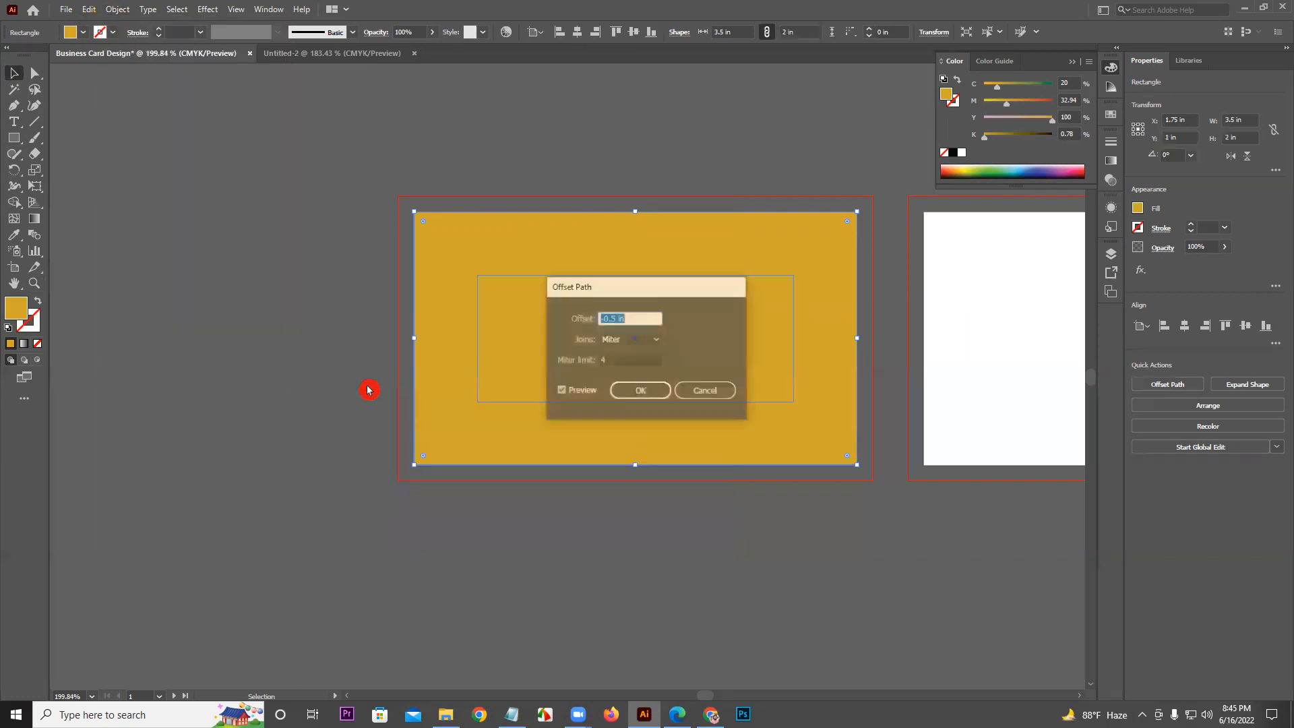
pyautogui.write('-0.125')
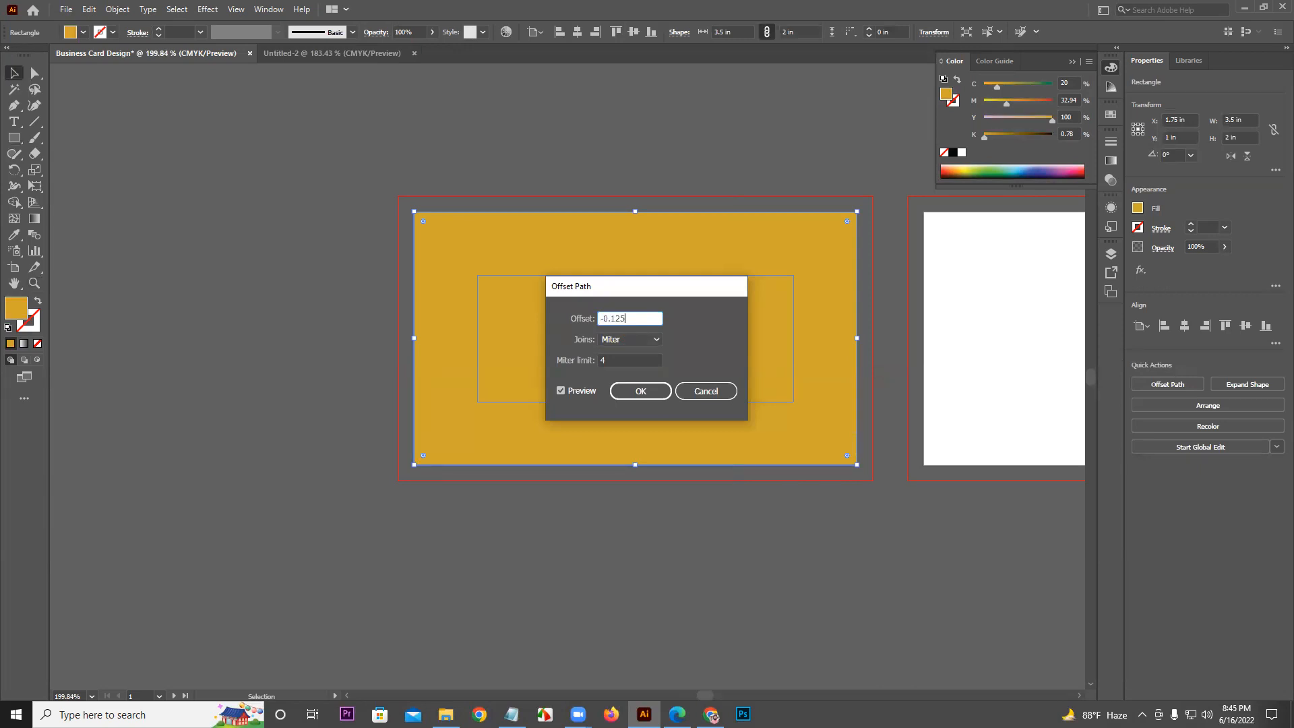
pyautogui.click(578, 391)
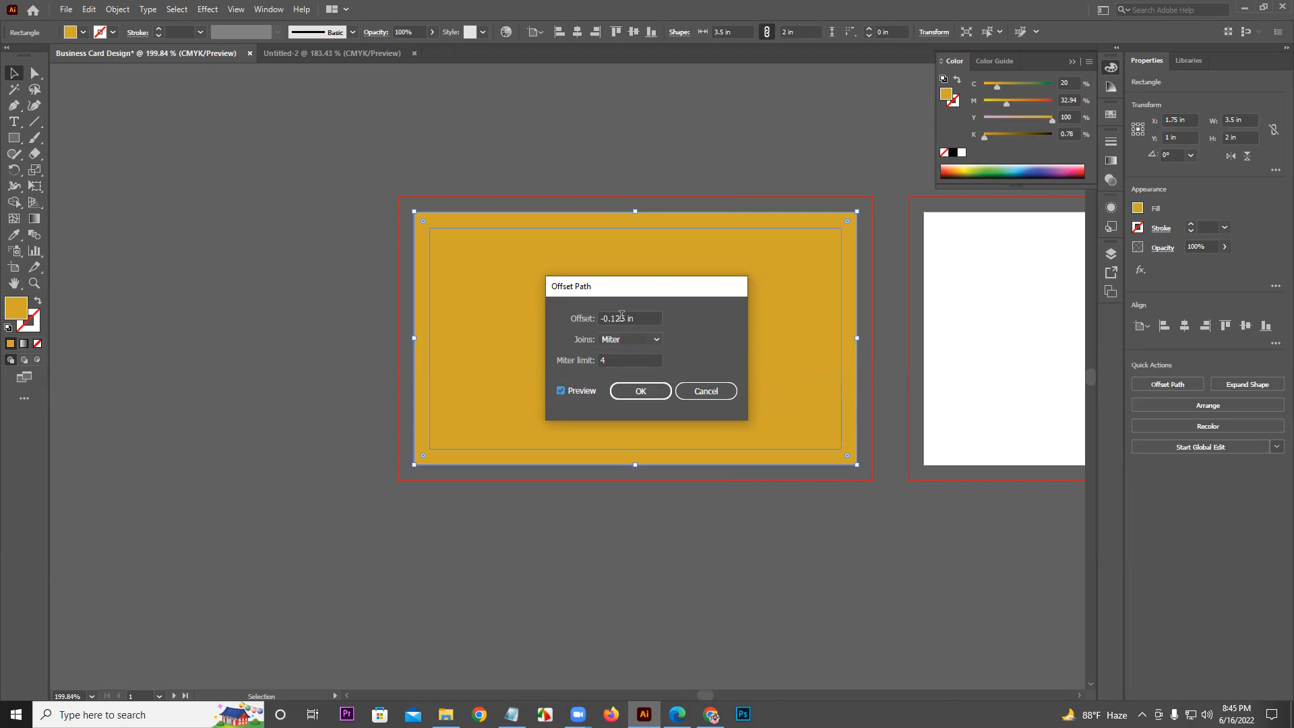
pyautogui.click(640, 392)
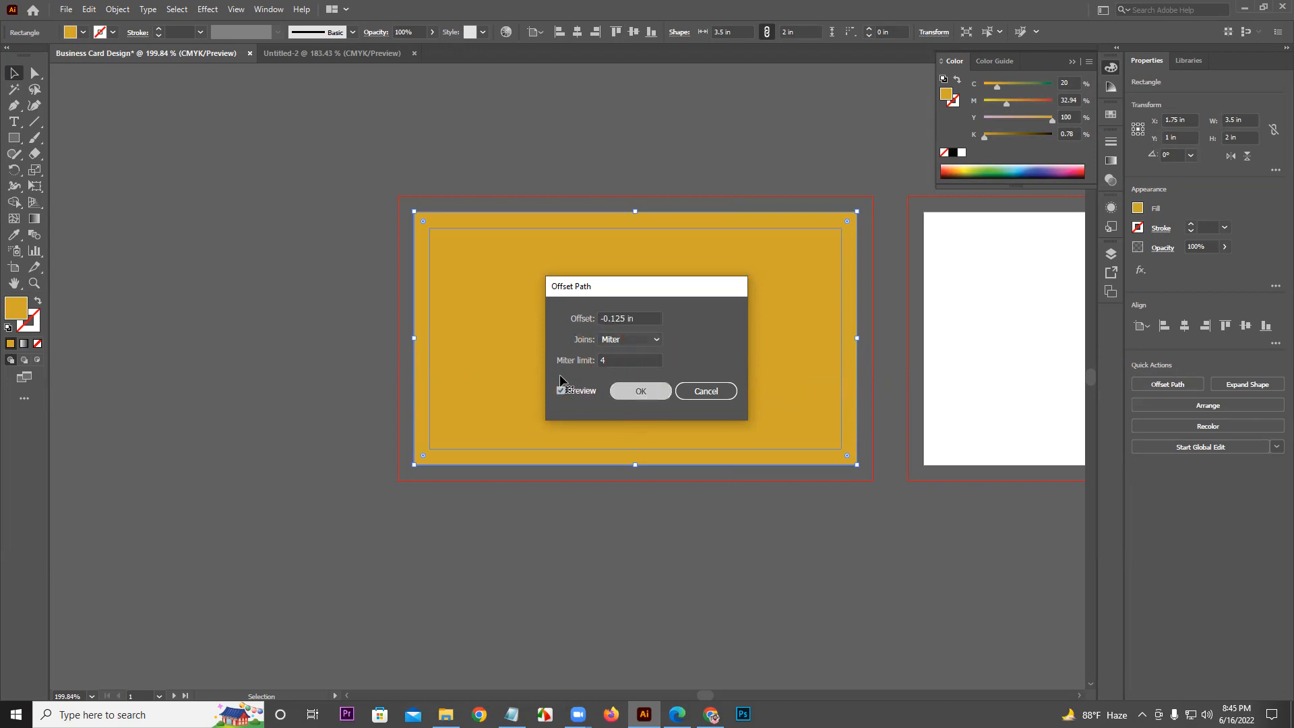
pyautogui.rightClick(611, 289)
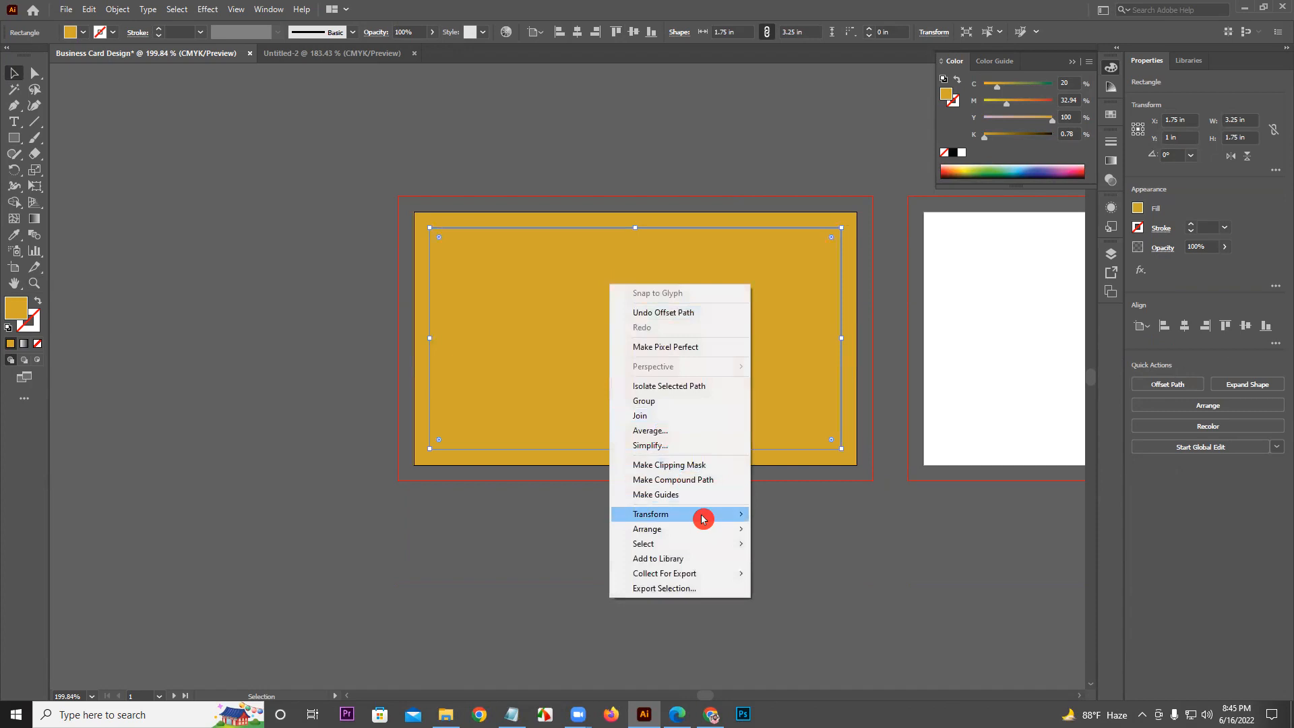
pyautogui.click(687, 495)
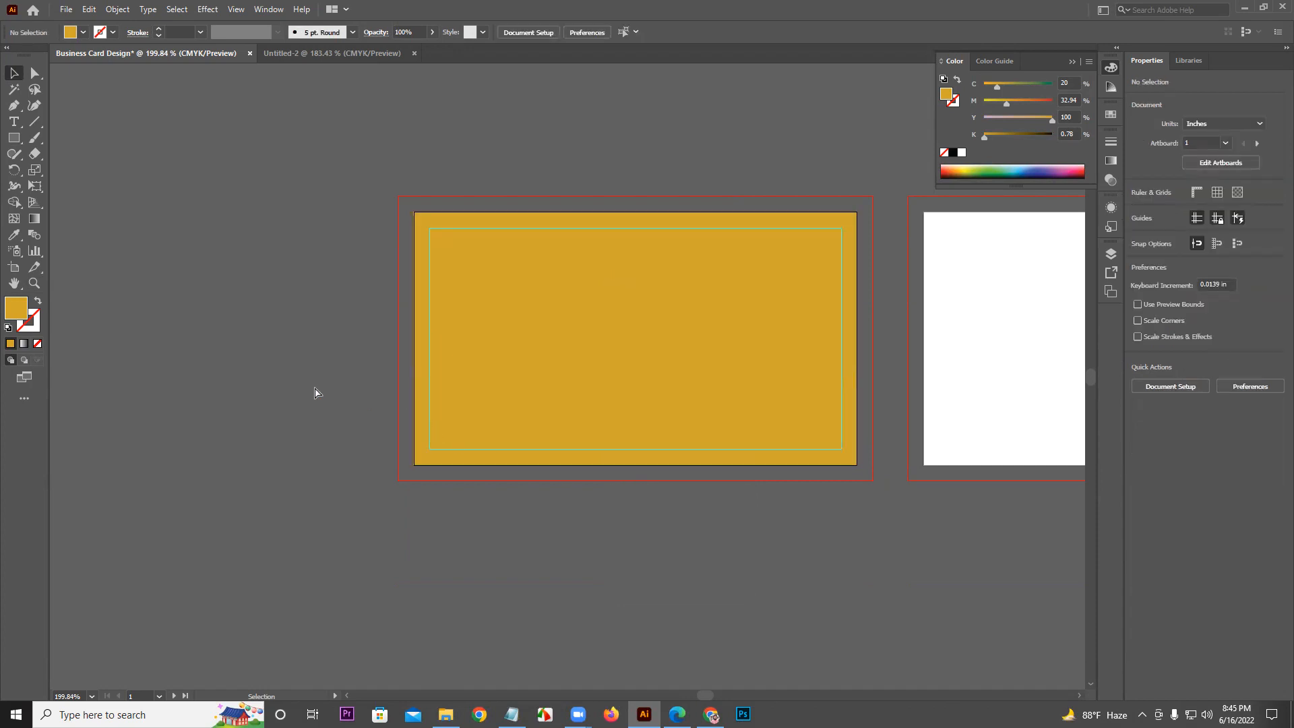
# Undo the guide conversion and delete the inner offset rectangle
pyautogui.hotkey('ctrl', 'z')
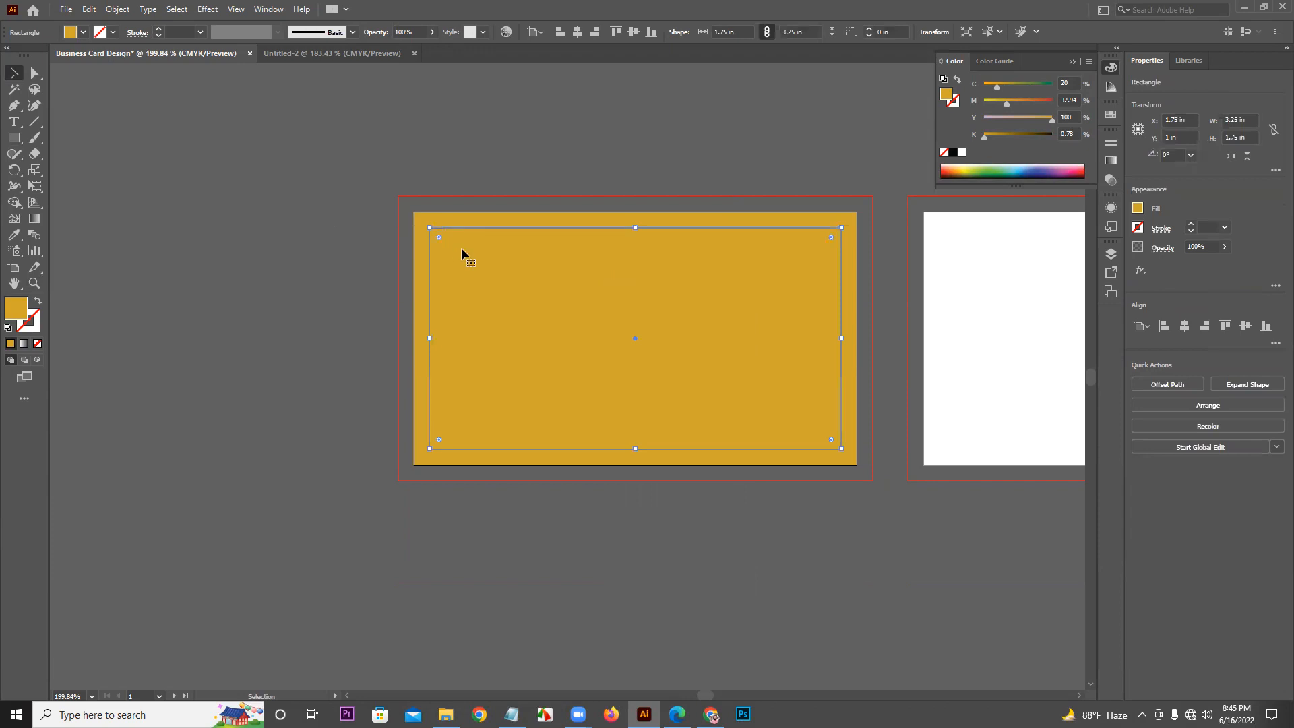
pyautogui.press('Delete')
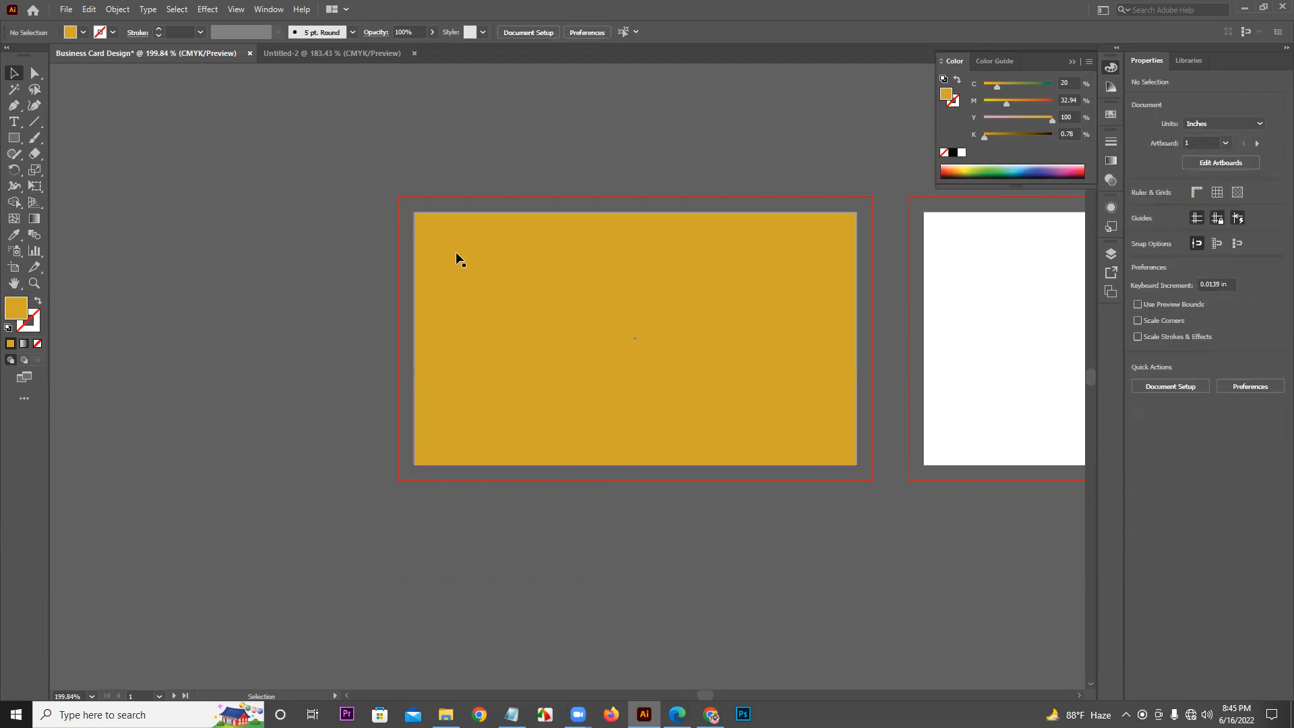